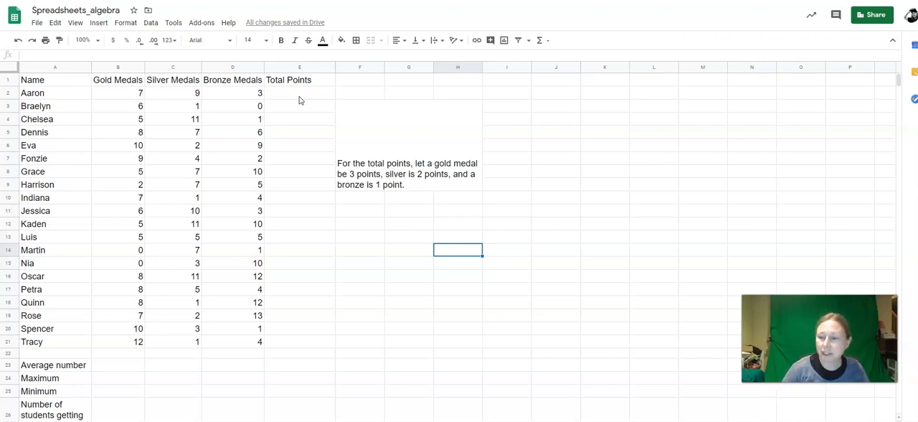
# Step: Examine the students' gold, silver and bronze medal counts and the note defining points per medal
pyautogui.moveTo(58, 93)
pyautogui.mouseDown()
pyautogui.moveTo(191, 191)
pyautogui.moveTo(255, 306)
pyautogui.moveTo(250, 342)
pyautogui.mouseUp()
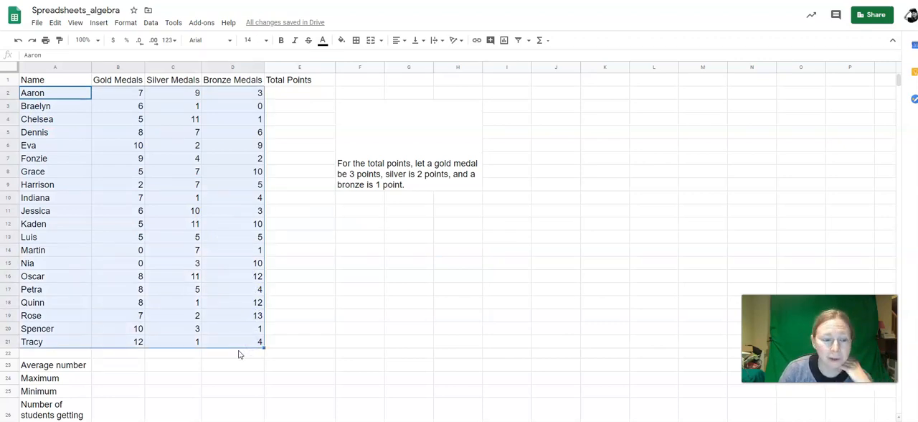
pyautogui.click(124, 347)
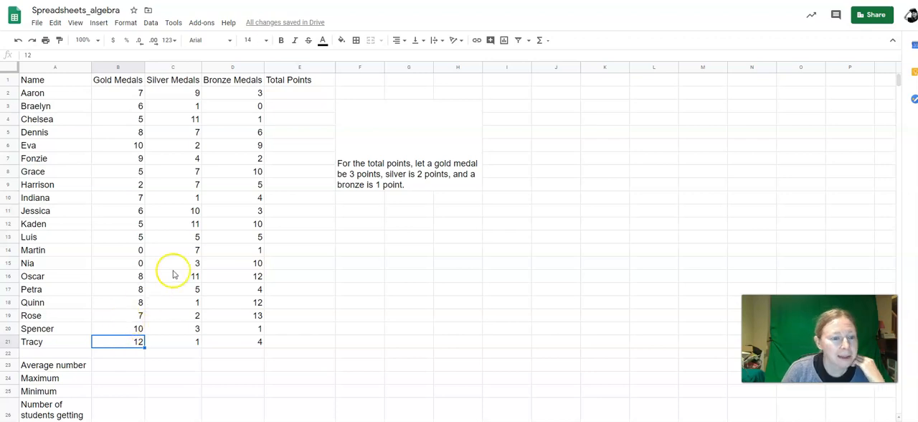
pyautogui.click(30, 224)
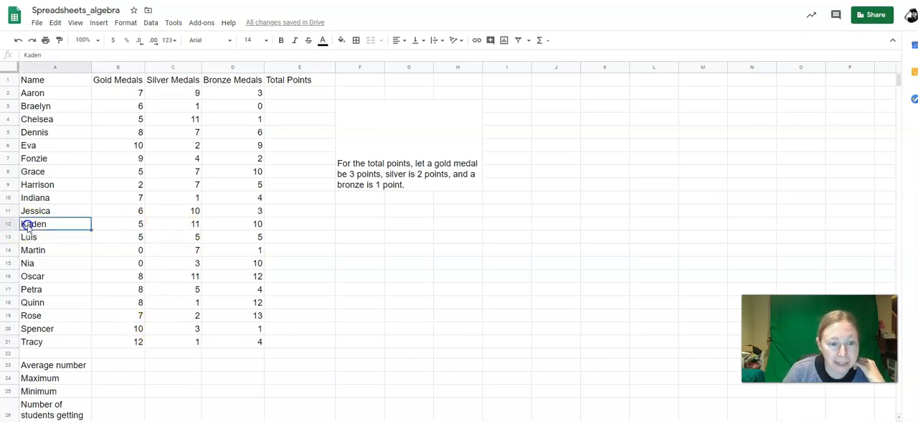
pyautogui.click(108, 147)
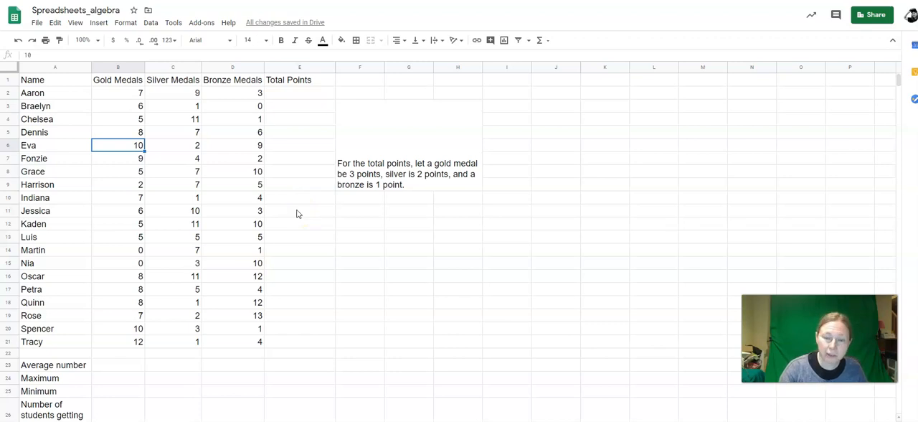
pyautogui.click(354, 175)
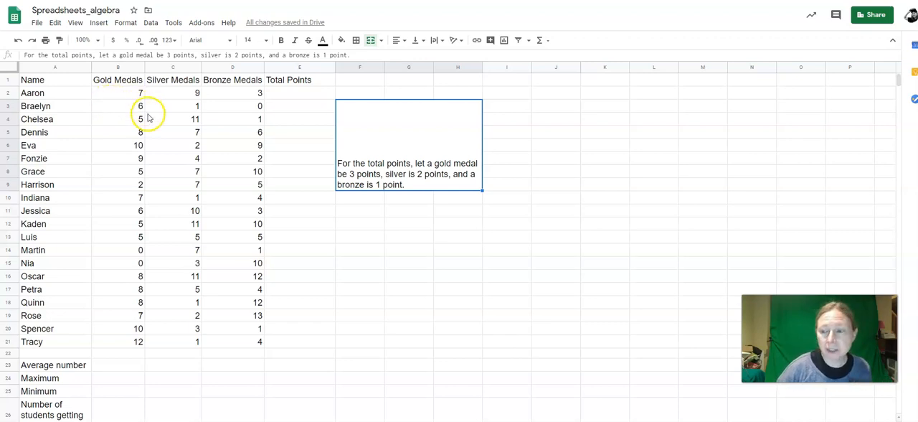
pyautogui.click(270, 94)
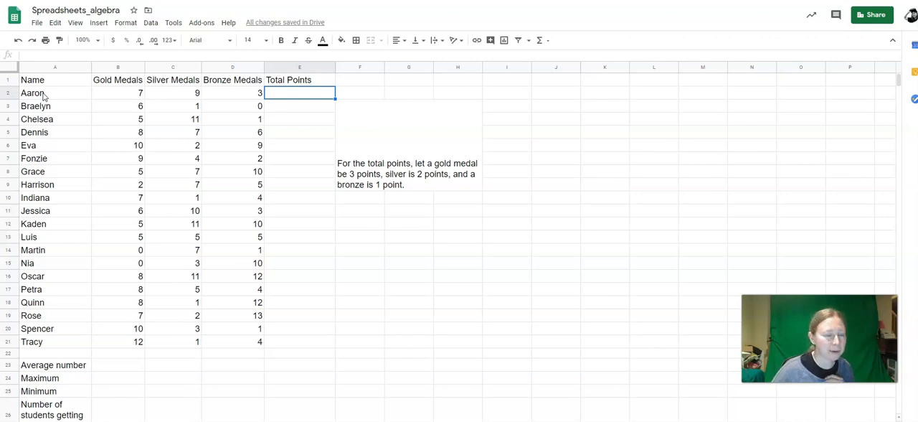
pyautogui.moveTo(43, 94); pyautogui.dragTo(50, 339)
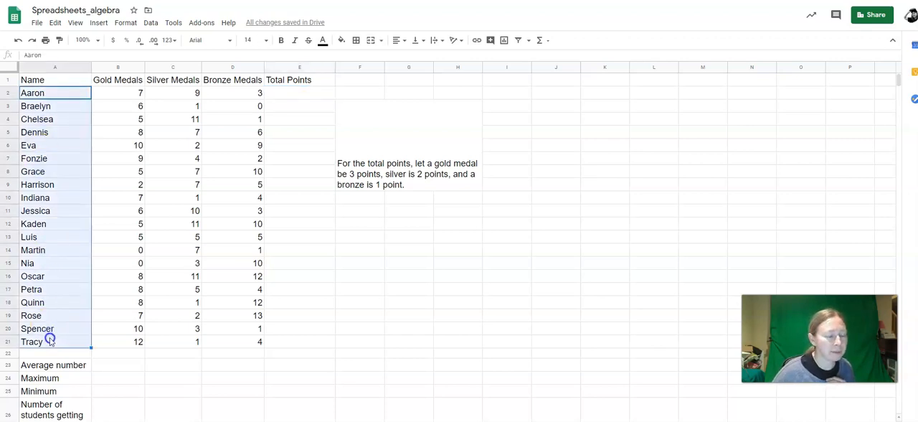
pyautogui.moveTo(123, 92); pyautogui.dragTo(225, 340)
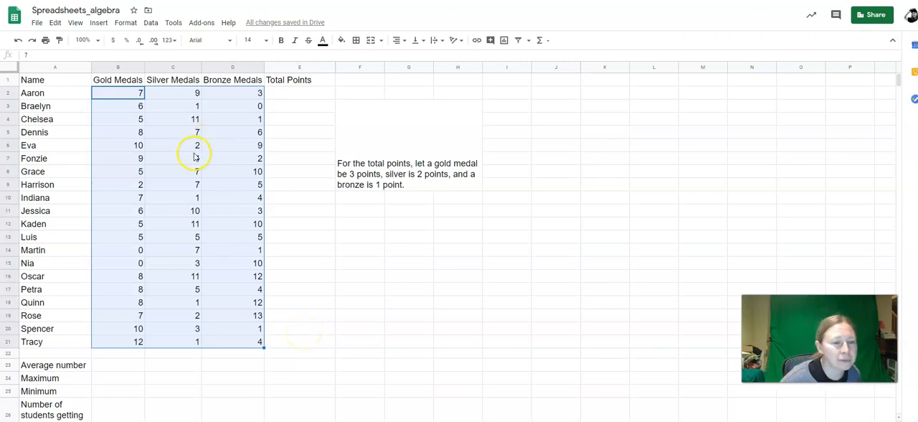
pyautogui.click(287, 94)
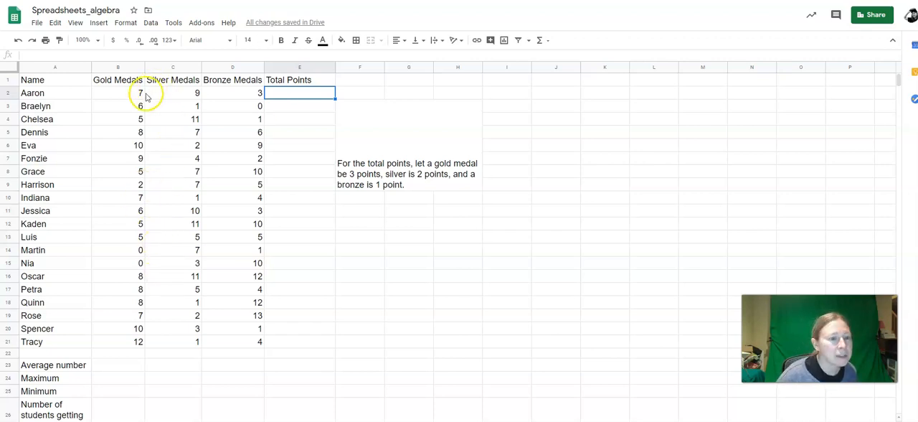
pyautogui.click(126, 342)
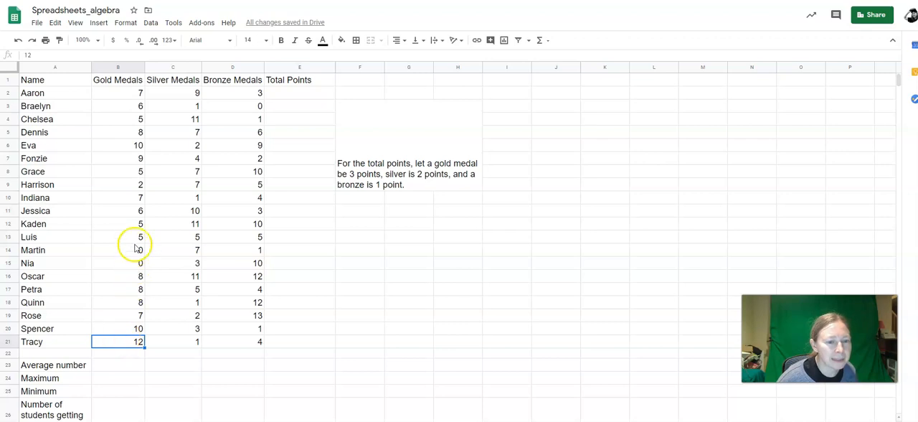
pyautogui.click(123, 146)
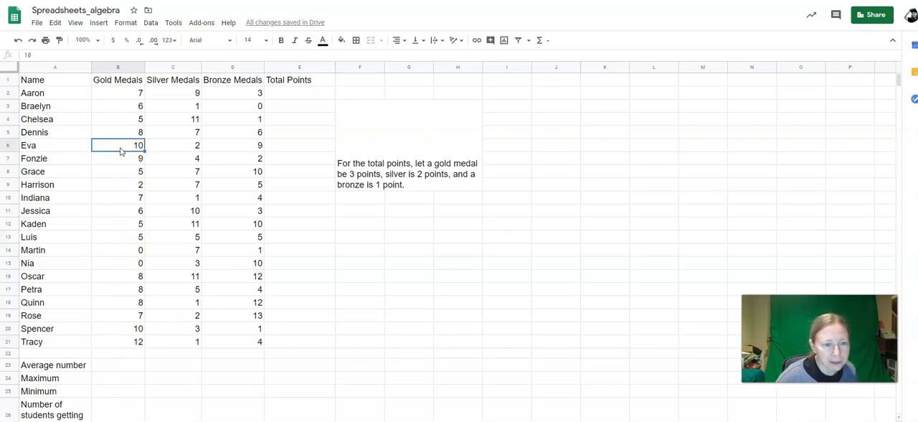
pyautogui.moveTo(120, 148); pyautogui.dragTo(220, 147)
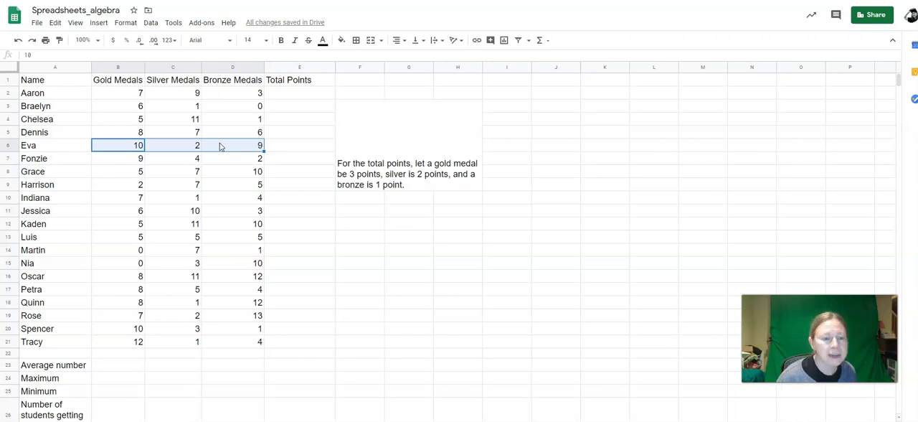
pyautogui.click(133, 96)
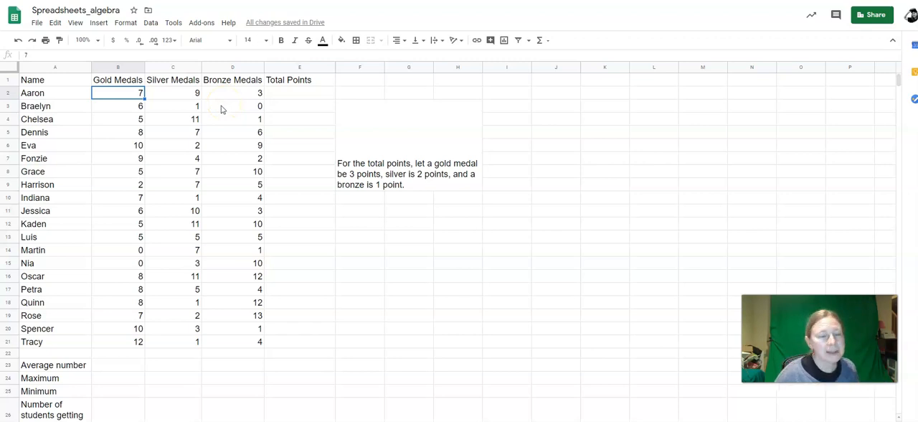
# Step: Start the first student's Total Points formula in E2 with the gold medal term =3*B2
pyautogui.click(298, 98)
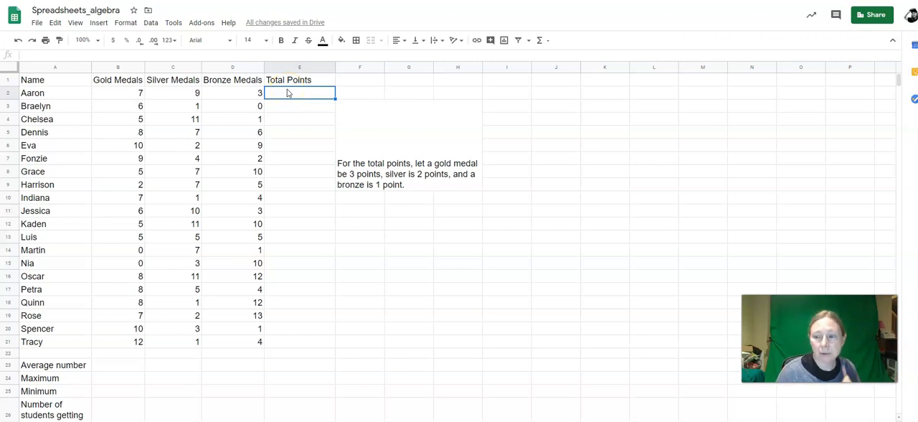
pyautogui.click(286, 98)
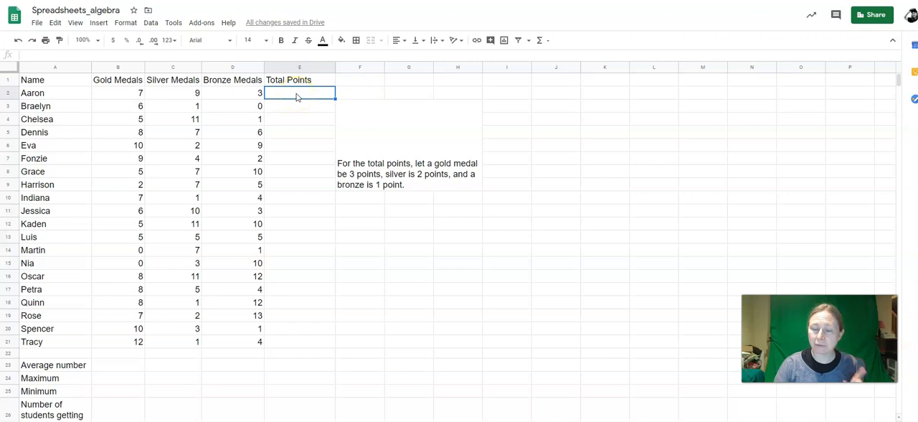
pyautogui.write('=')
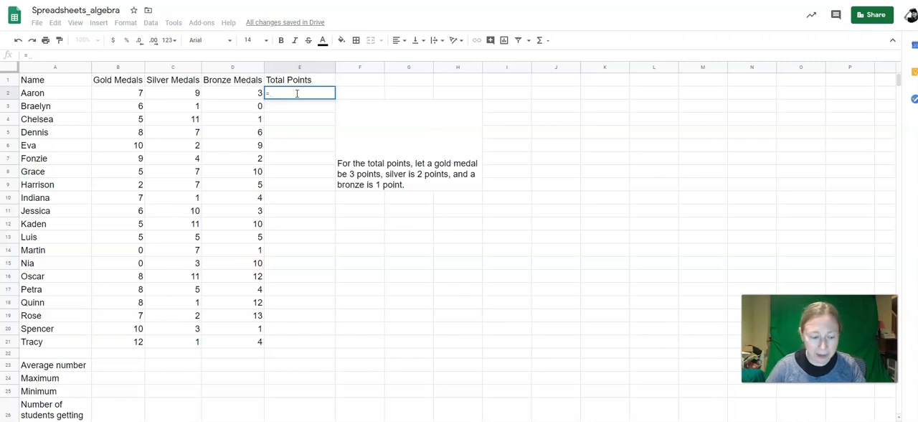
pyautogui.write('3*')
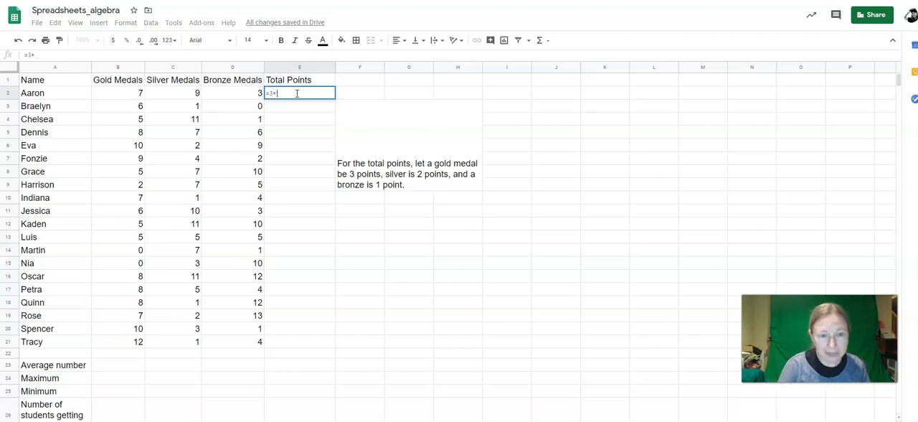
pyautogui.click(125, 98)
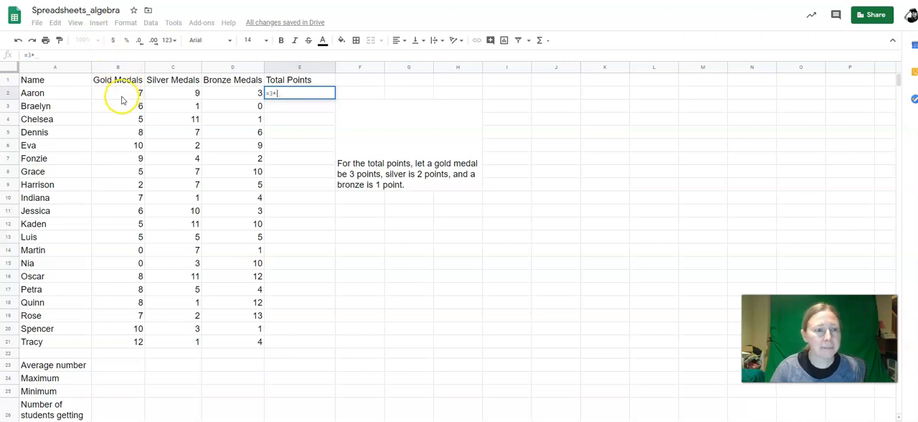
pyautogui.write('B2')
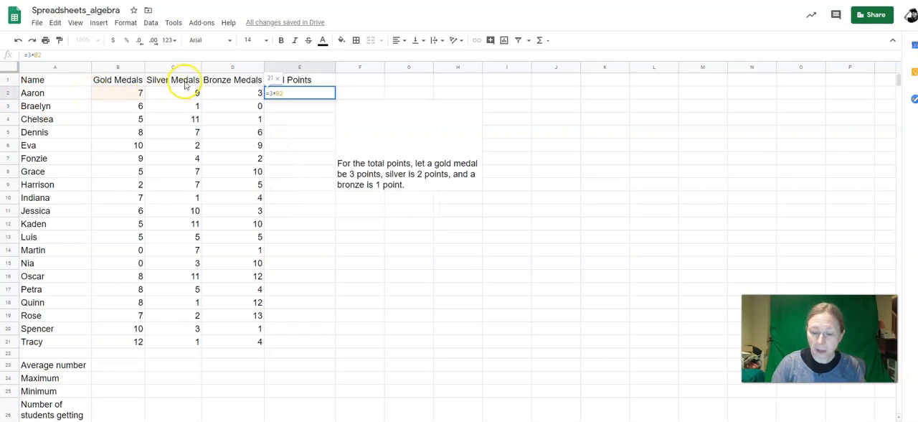
pyautogui.press('BackSpace')
pyautogui.press('BackSpace')
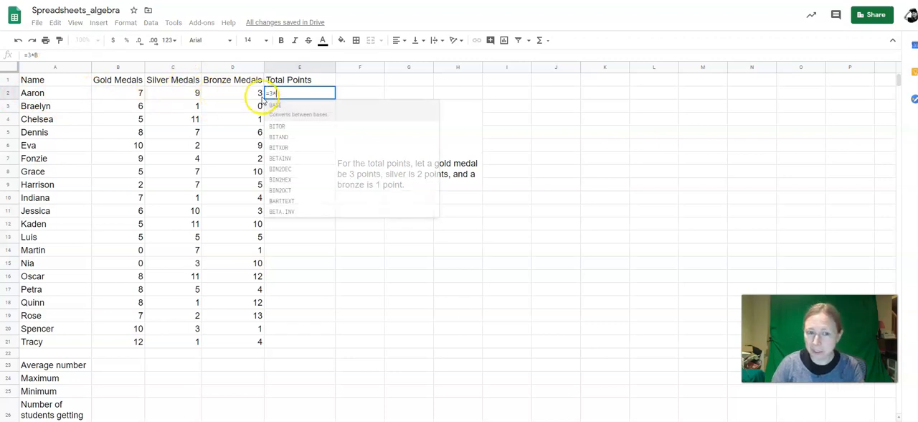
pyautogui.click(122, 95)
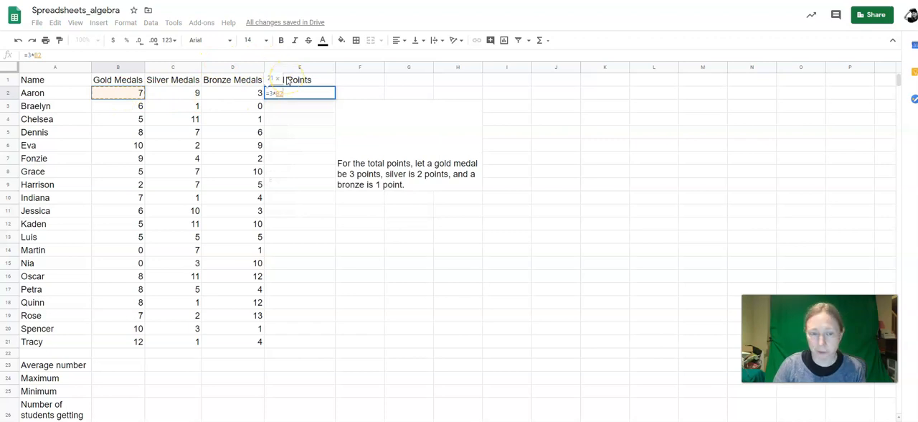
# Step: Complete the E2 formula by adding the silver and bronze terms, making it =3*B2+2*C2+1*D2
pyautogui.write('+')
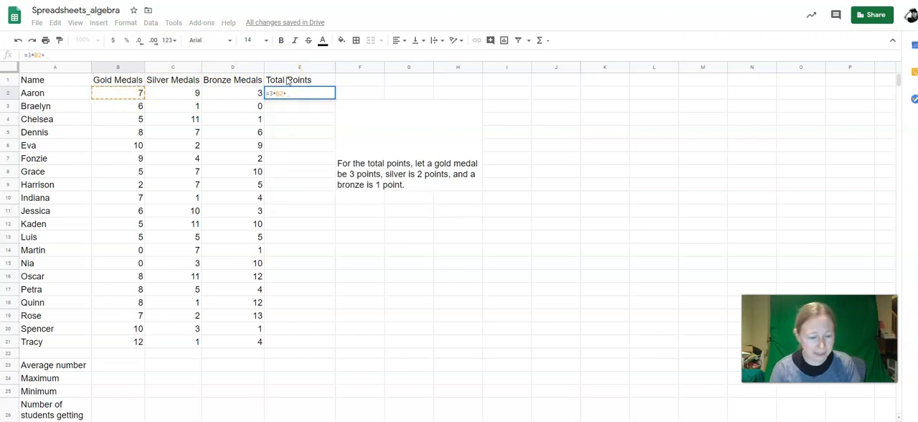
pyautogui.write('2*')
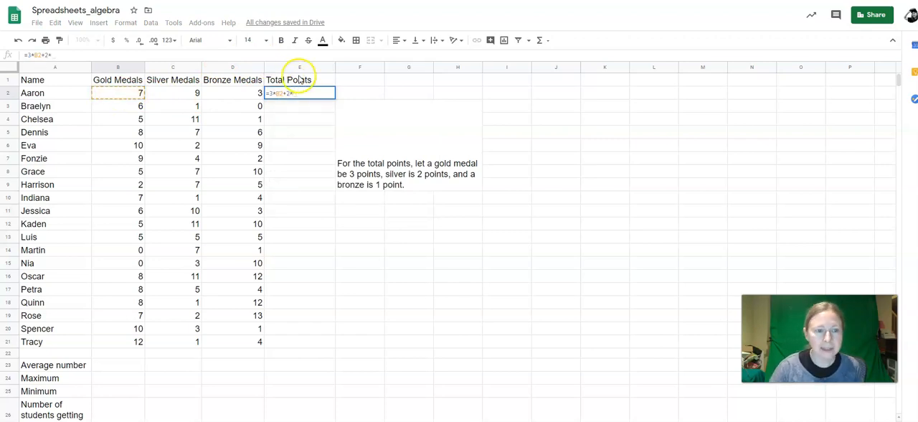
pyautogui.click(167, 97)
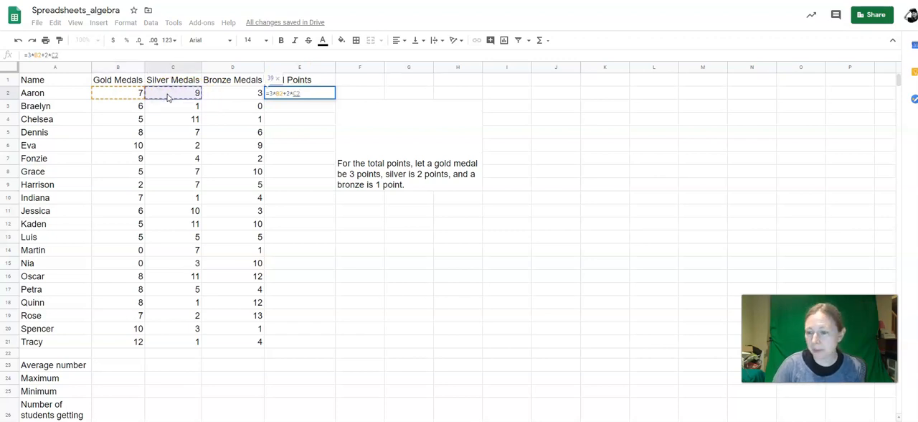
pyautogui.write('+1*')
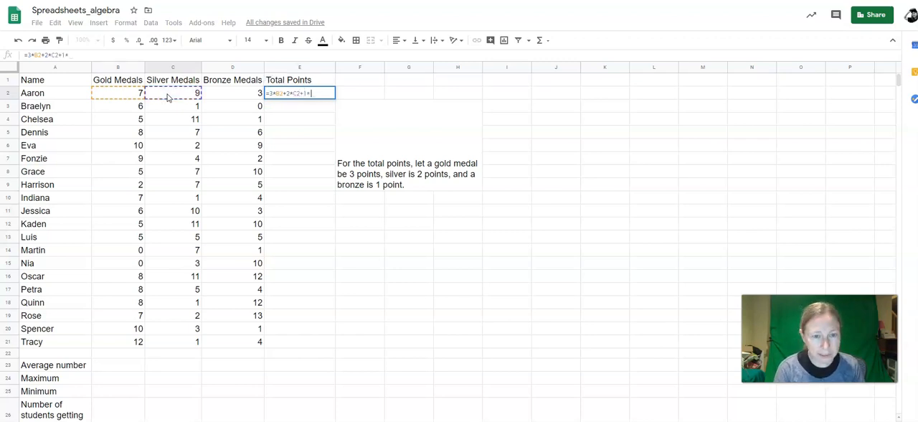
pyautogui.click(230, 95)
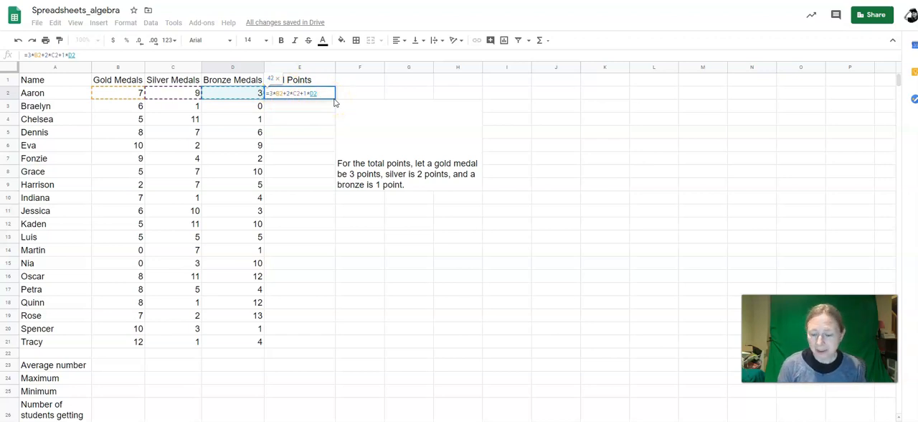
pyautogui.press('Return')
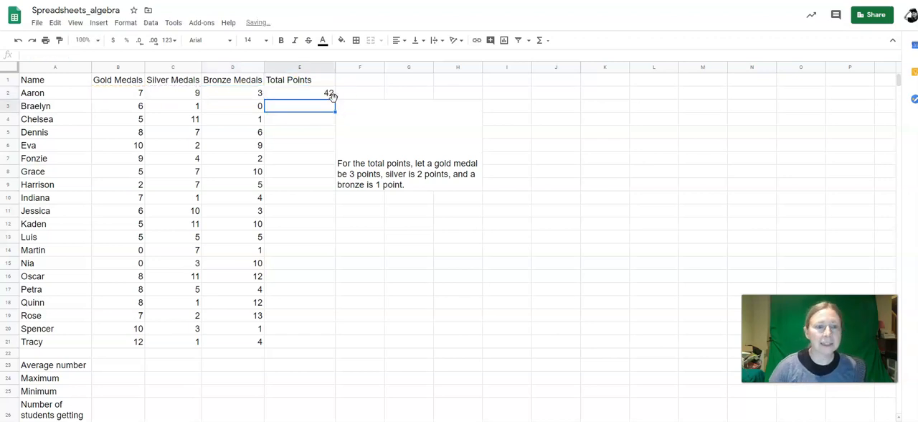
# Step: Fill the Total Points formula from E2 down through E21 for all the students
pyautogui.click(318, 93)
pyautogui.click(290, 107)
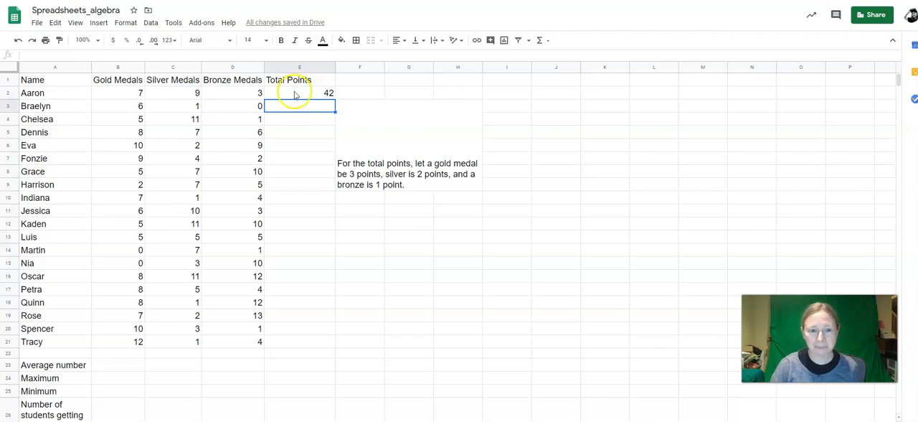
pyautogui.click(294, 92)
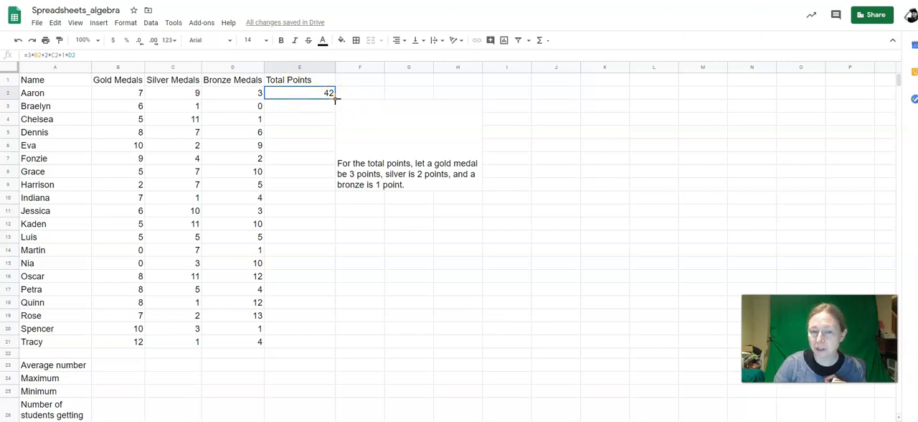
pyautogui.moveTo(334, 97); pyautogui.dragTo(336, 252)
pyautogui.moveTo(329, 319); pyautogui.dragTo(328, 342)
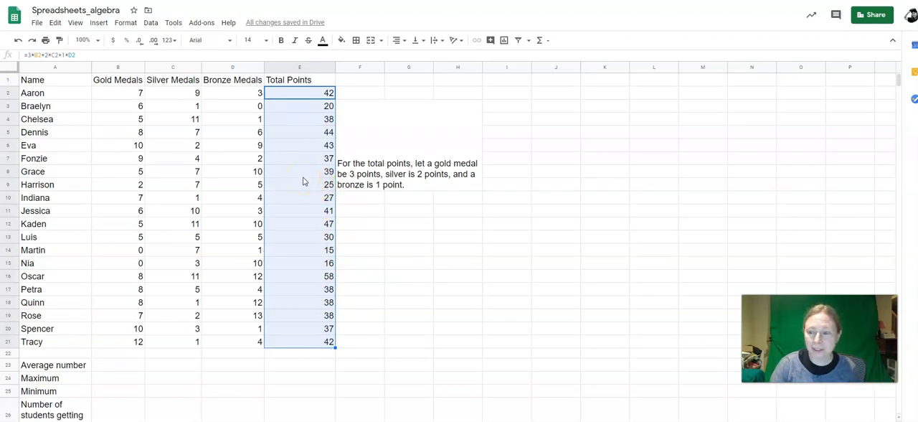
# Step: Inspect the Total Points formulas in E3 and E16 and compare them with the original in E2
pyautogui.click(290, 109)
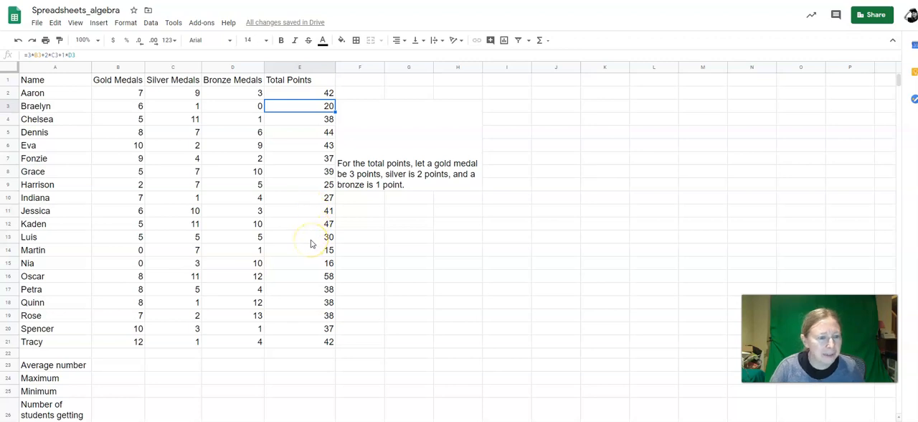
pyautogui.click(305, 280)
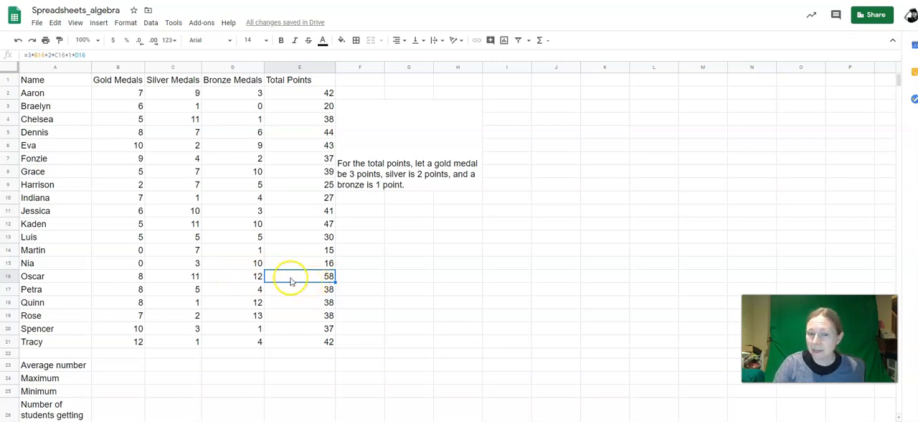
pyautogui.click(286, 96)
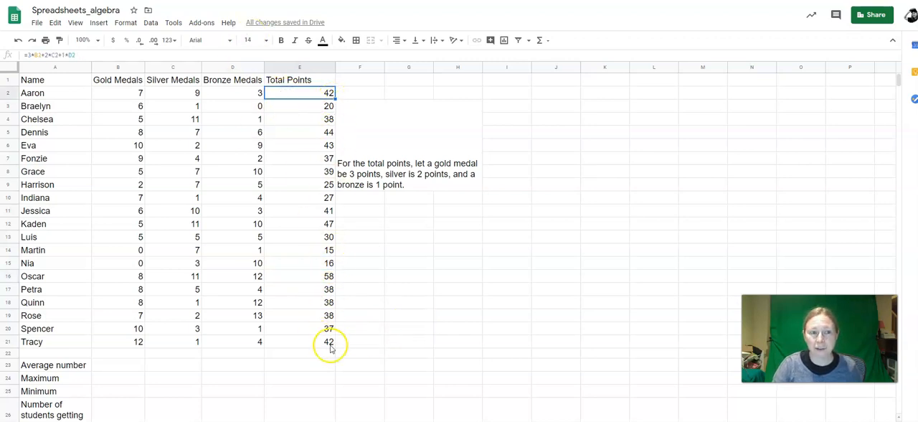
# Step: Add the row label Total in A28, below the summary statistics labels
pyautogui.click(112, 366)
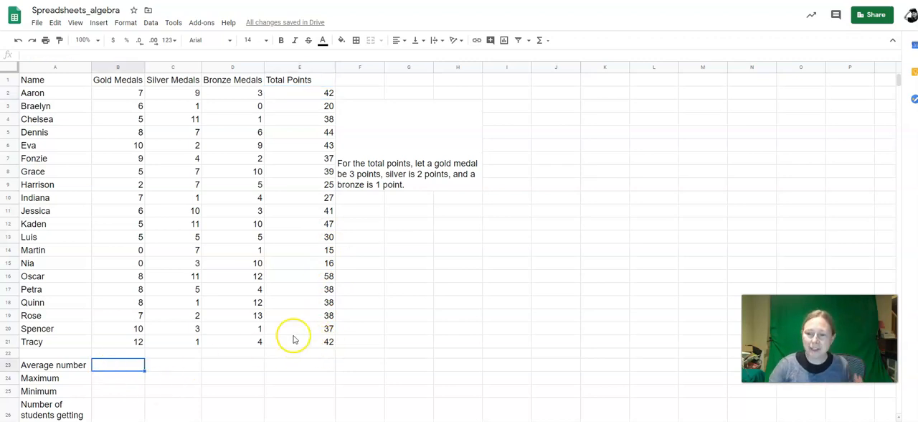
pyautogui.scroll(-1, 375, 297)
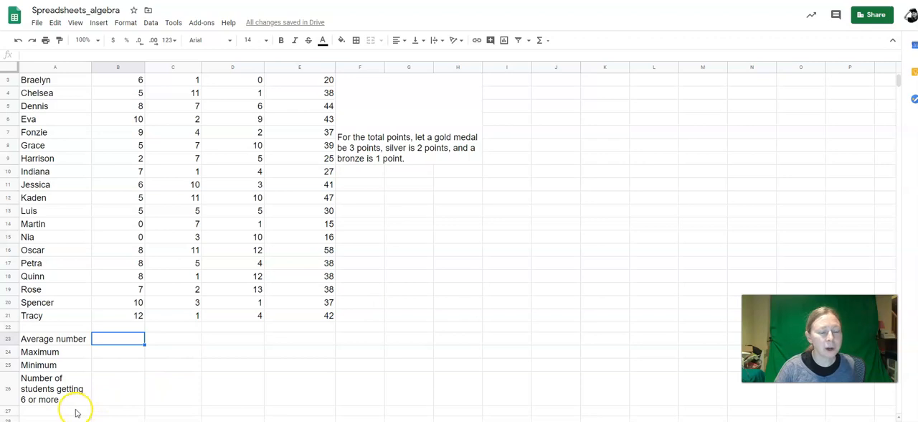
pyautogui.scroll(-1, 109, 395)
pyautogui.click(64, 387)
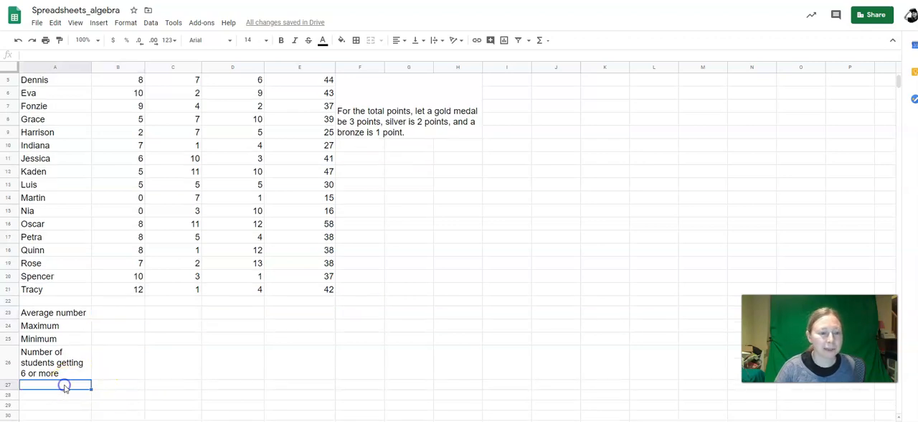
pyautogui.press('Down')
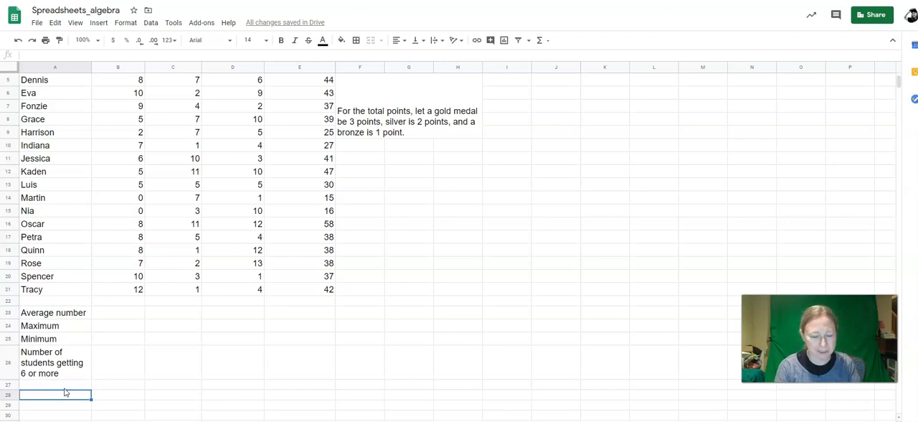
pyautogui.write('Total')
pyautogui.press('Return')
pyautogui.click(103, 314)
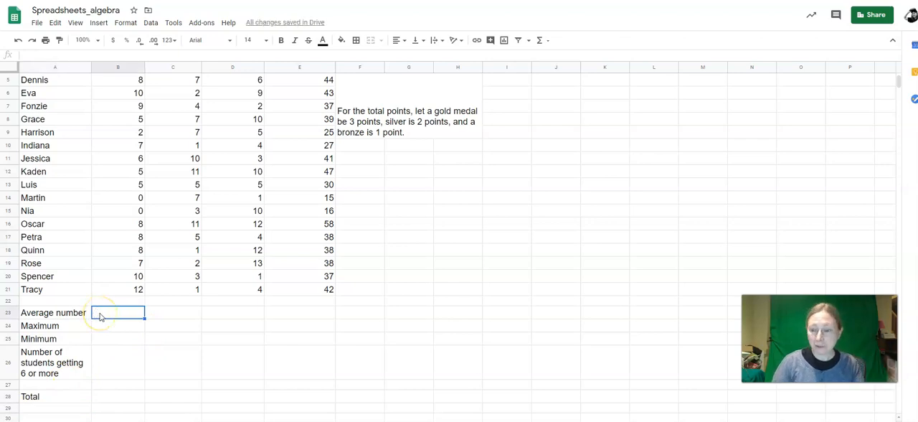
pyautogui.click(100, 325)
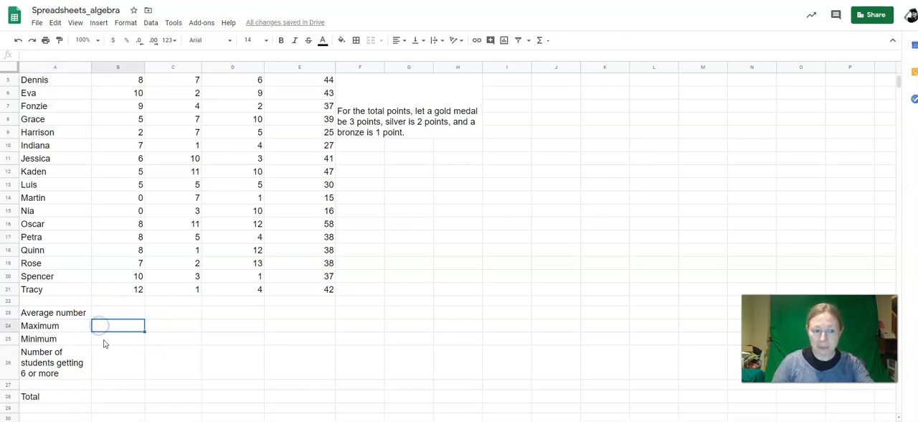
pyautogui.click(123, 368)
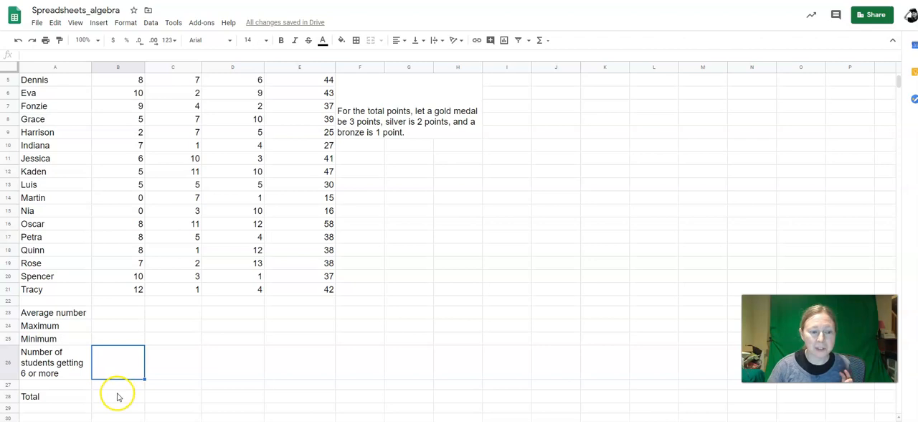
pyautogui.click(118, 397)
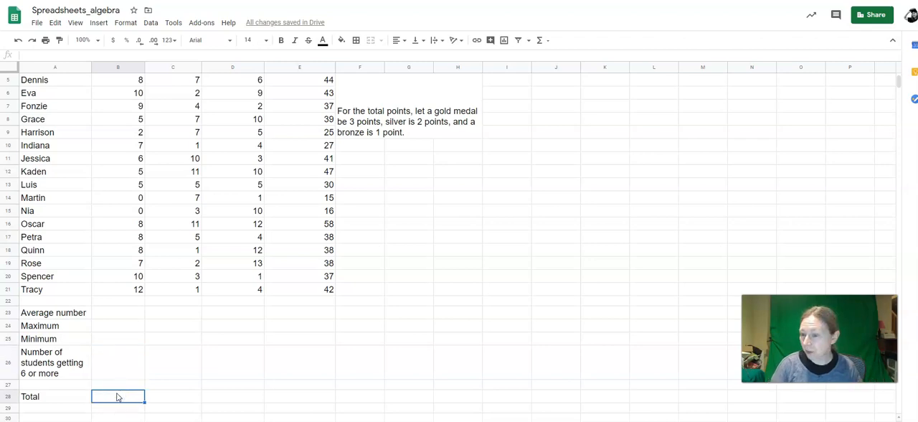
# Step: Calculate the average number of gold medals in B23 with =average(B2:B21)
pyautogui.click(99, 313)
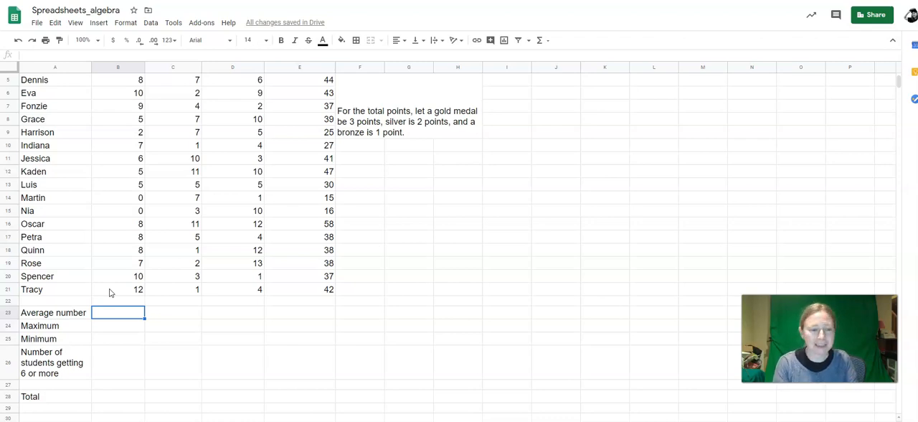
pyautogui.write('=')
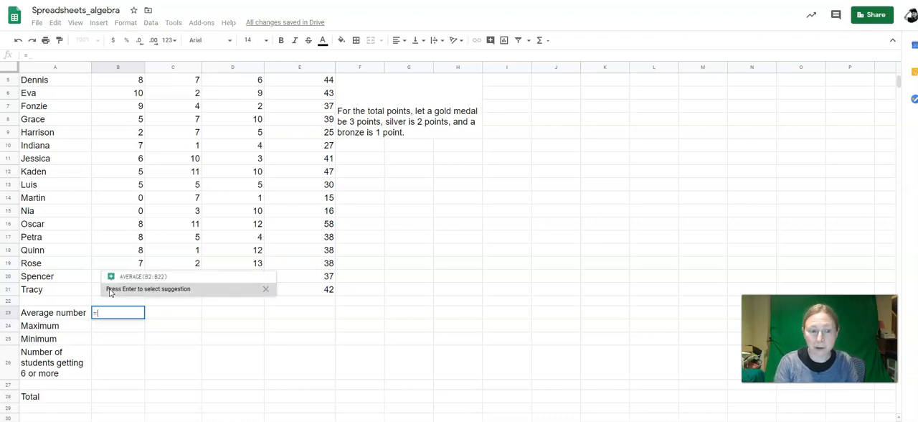
pyautogui.write('average')
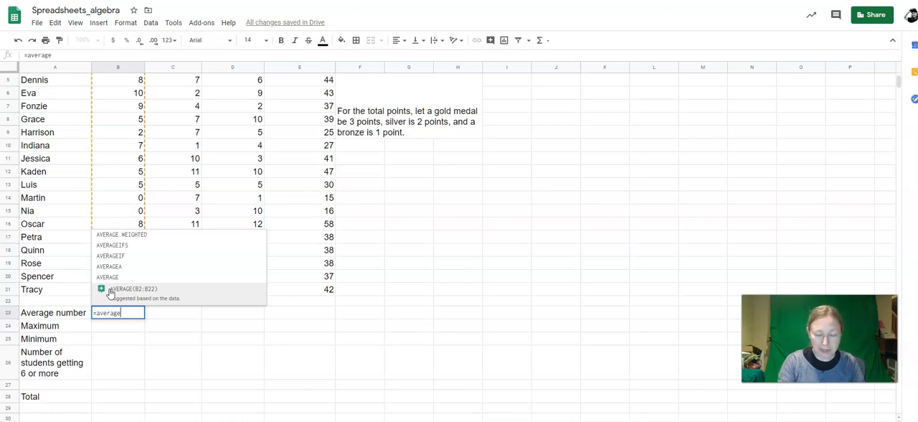
pyautogui.write('(')
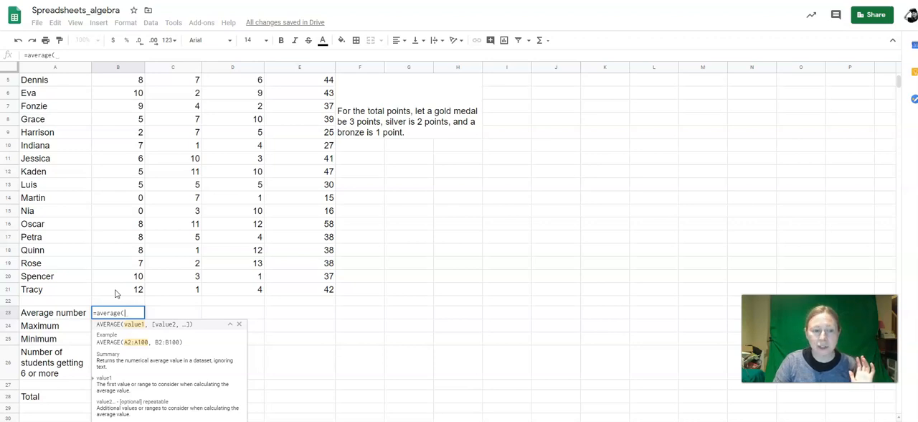
pyautogui.click(115, 291)
pyautogui.moveTo(116, 291); pyautogui.dragTo(123, 92)
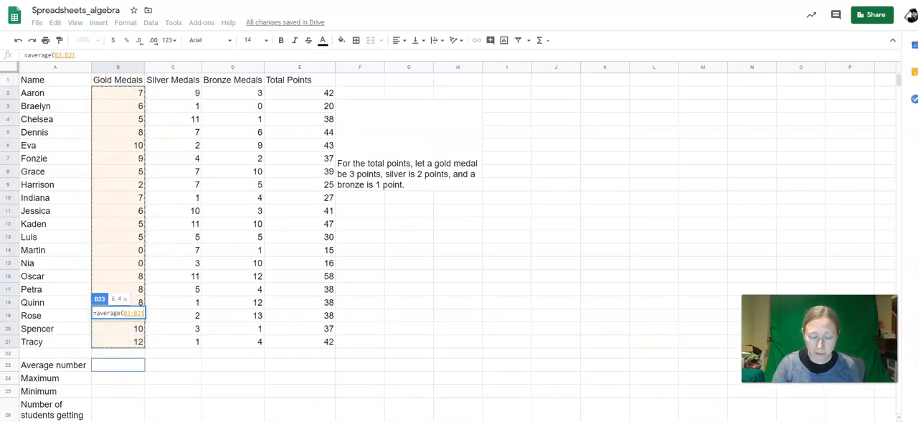
pyautogui.write(')')
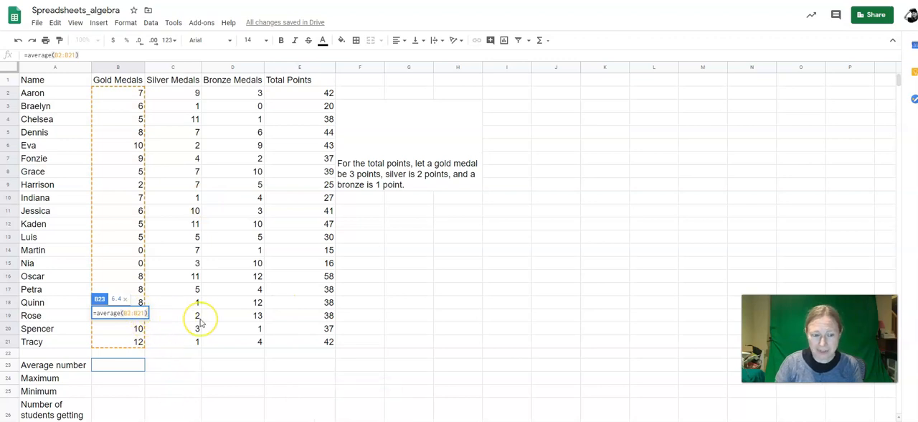
pyautogui.press('Return')
# Step: Fill the average formula from B23 across to D23 for the silver and bronze medals
pyautogui.click(121, 367)
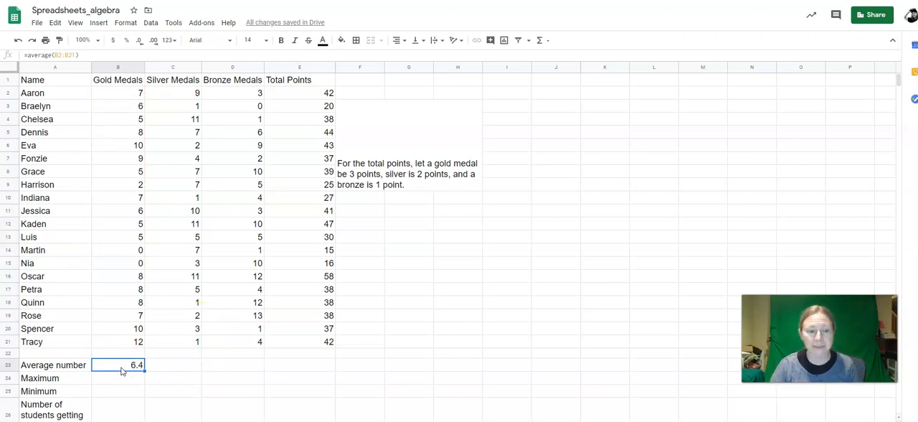
pyautogui.click(129, 369)
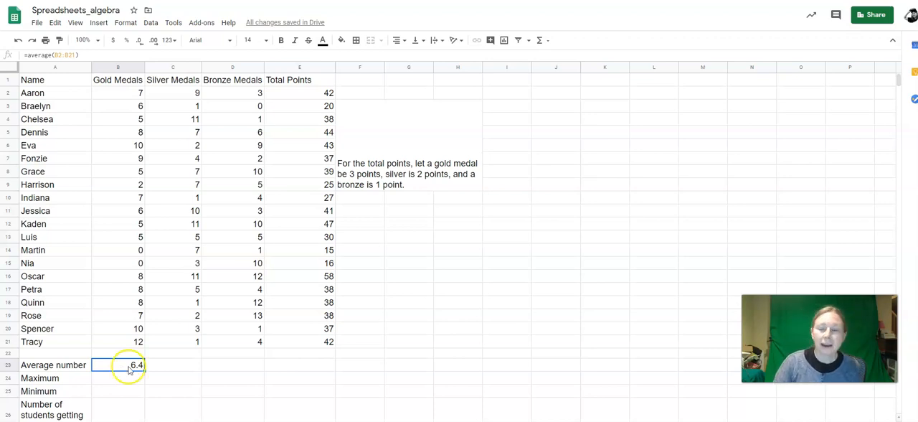
pyautogui.click(162, 368)
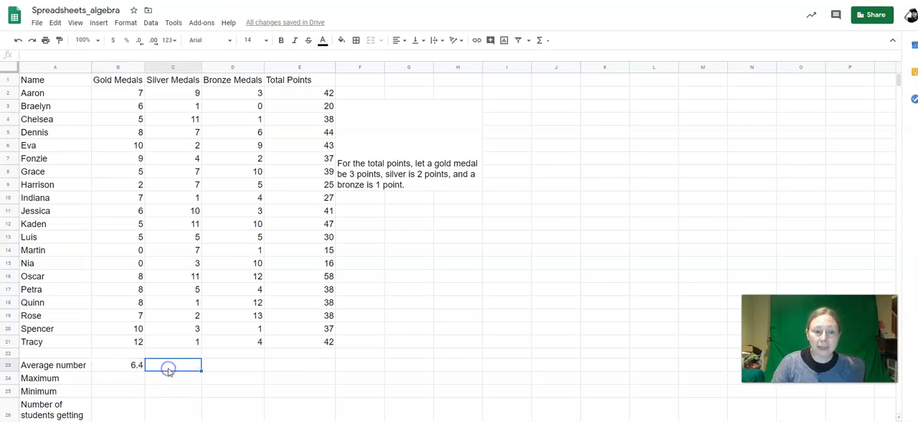
pyautogui.click(219, 369)
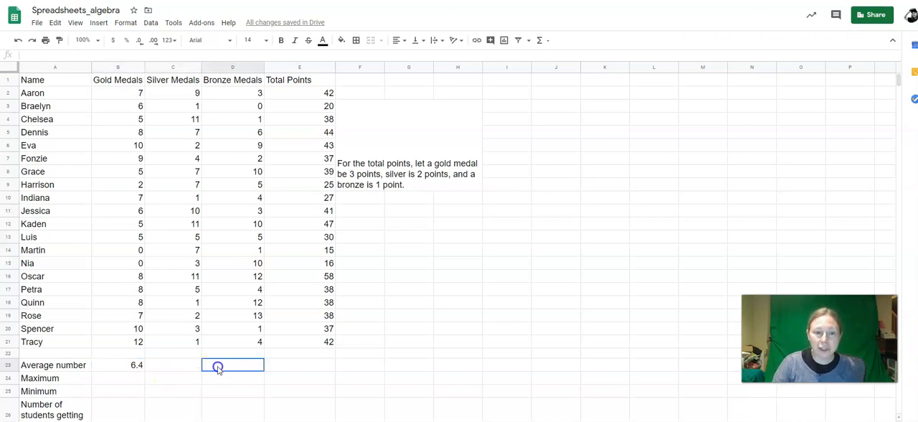
pyautogui.click(135, 368)
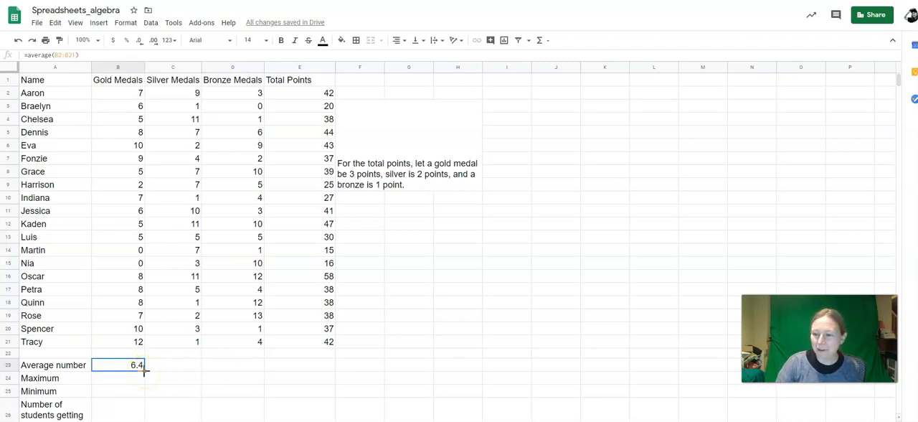
pyautogui.moveTo(142, 370); pyautogui.dragTo(219, 367)
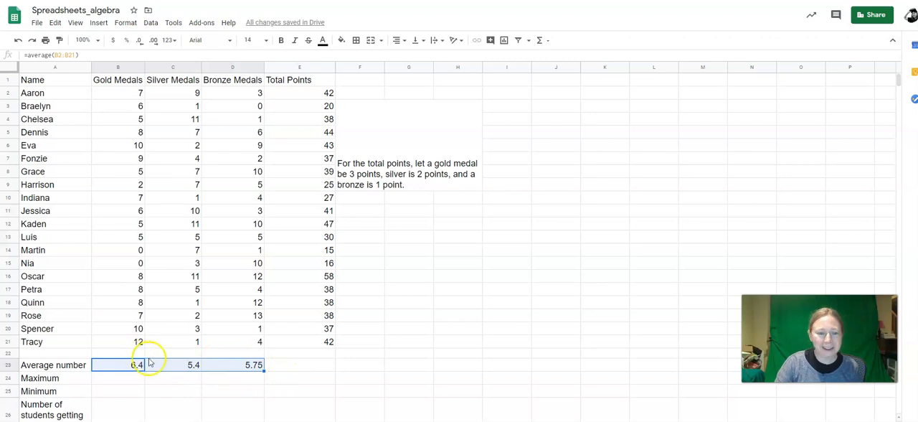
# Step: Inspect the copied average formulas in C23 and D23, checking the silver range's first and last cells, C2 and C21
pyautogui.click(173, 367)
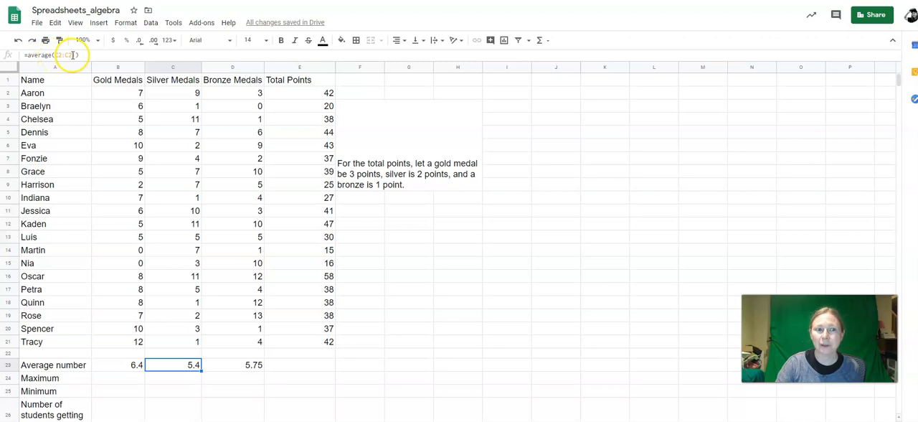
pyautogui.click(170, 94)
pyautogui.click(181, 343)
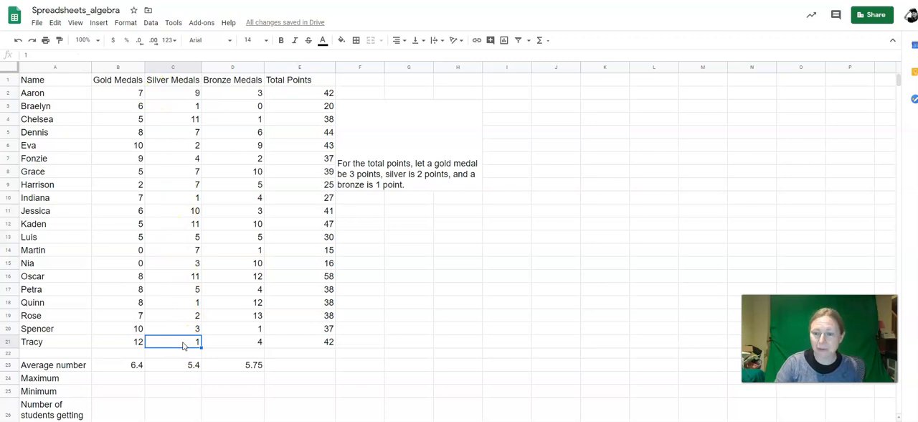
pyautogui.click(237, 366)
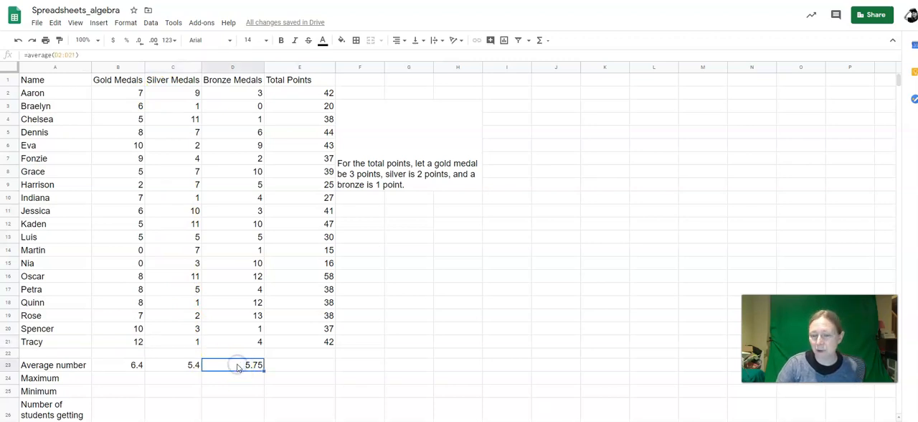
# Step: Enter =max(B2:B21) in B24 for the gold medal maximum and fill it across to D24
pyautogui.click(105, 378)
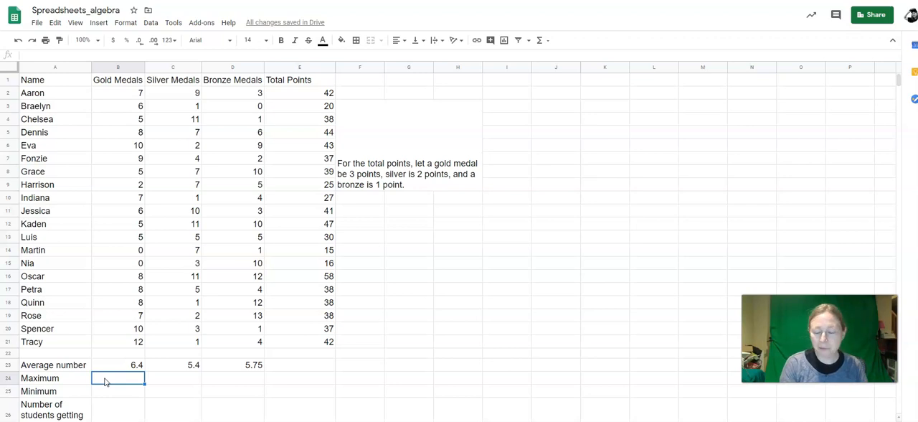
pyautogui.write('=max(')
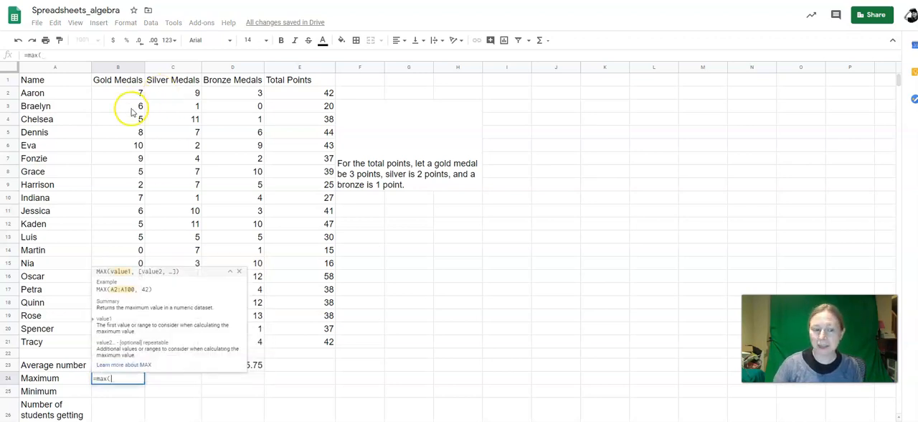
pyautogui.moveTo(122, 93); pyautogui.dragTo(126, 344)
pyautogui.write(')')
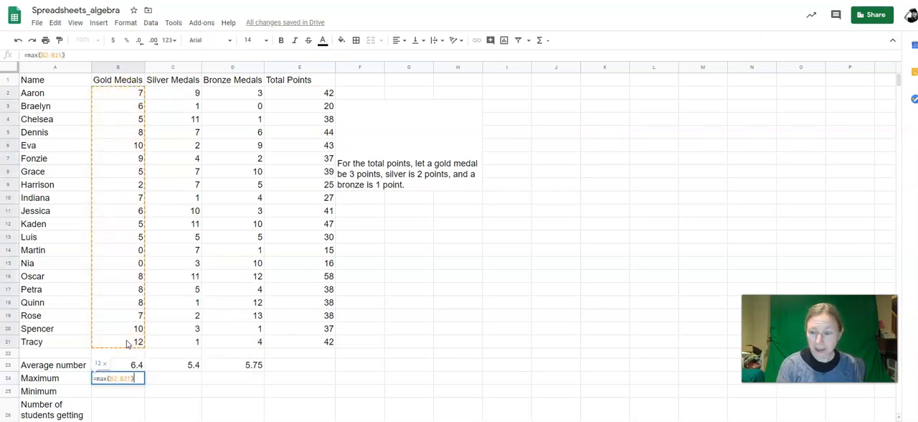
pyautogui.press('Return')
pyautogui.click(127, 381)
pyautogui.moveTo(144, 384); pyautogui.dragTo(228, 380)
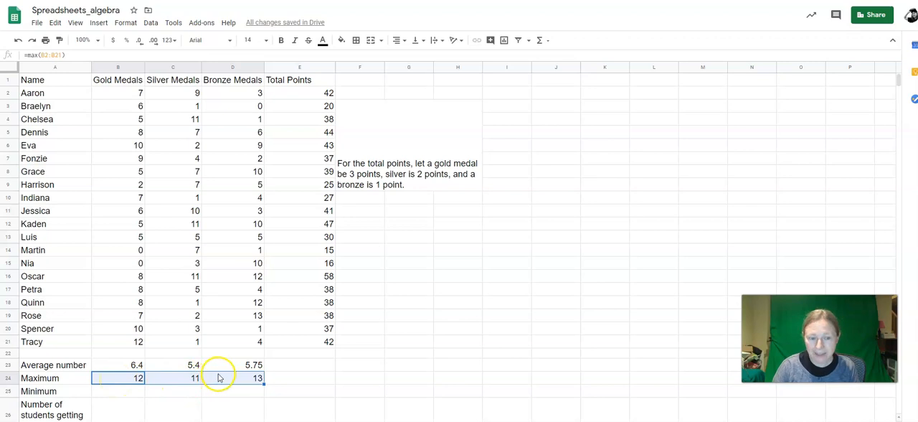
# Step: Enter =min(B2:B21) in B25 for the gold medal minimum and fill it across to D25
pyautogui.click(129, 391)
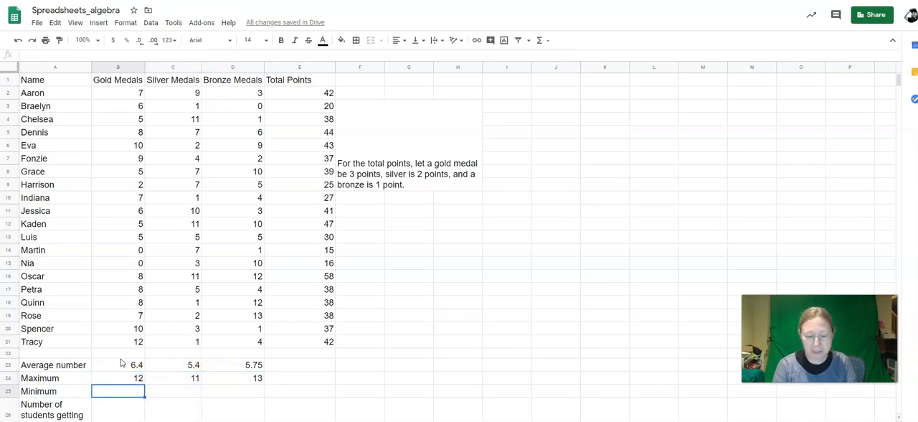
pyautogui.write('=')
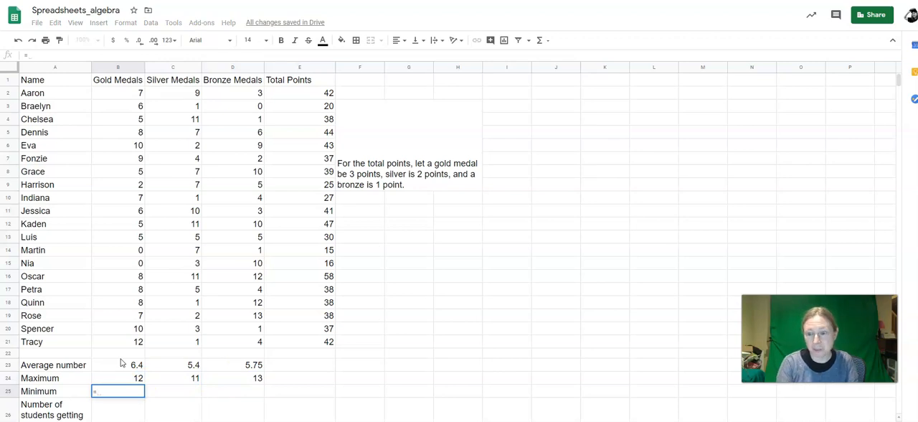
pyautogui.write('min')
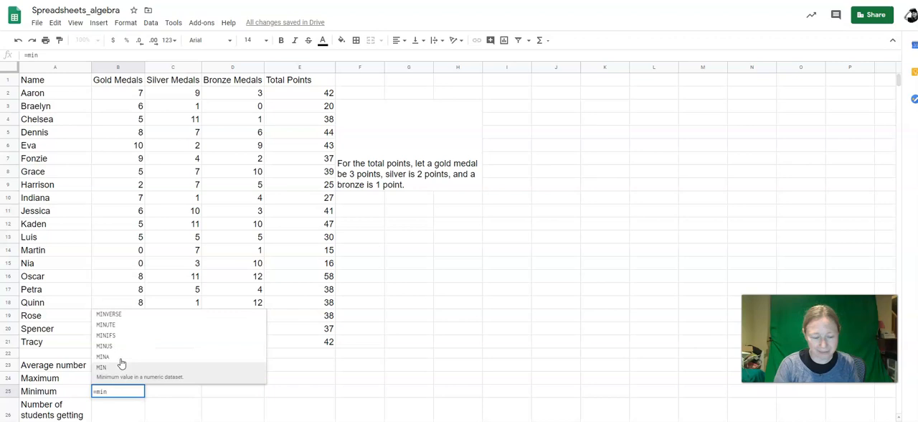
pyautogui.write('(')
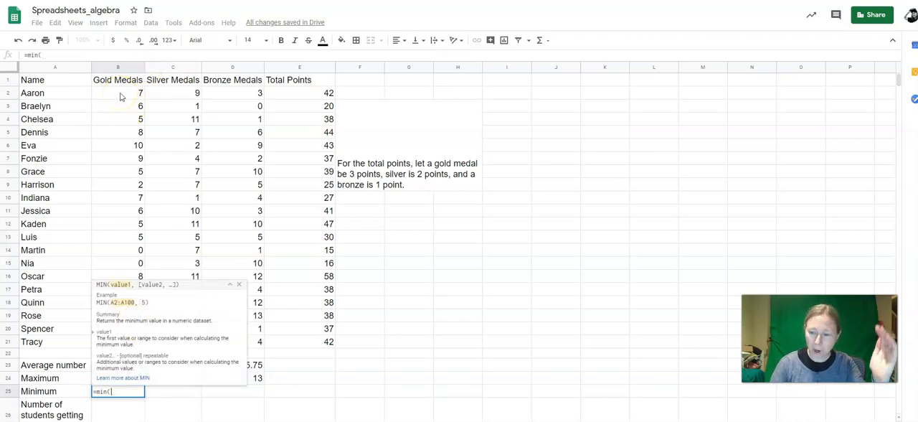
pyautogui.moveTo(122, 96); pyautogui.dragTo(99, 348)
pyautogui.write(')')
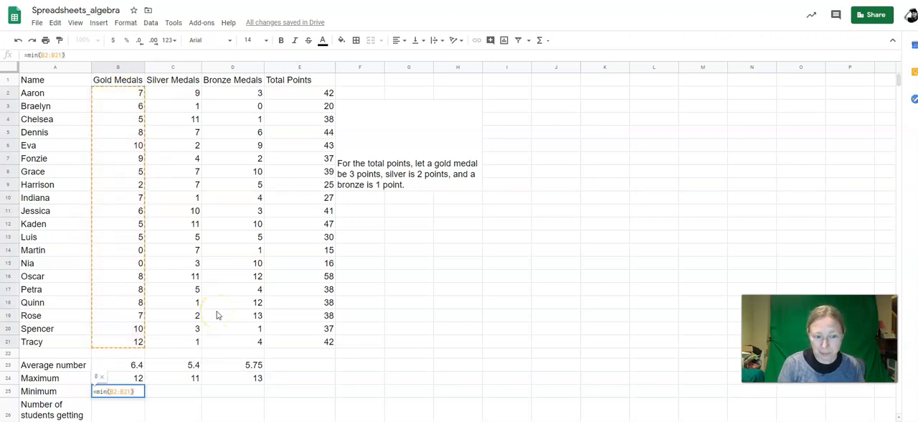
pyautogui.press('Return')
pyautogui.click(132, 379)
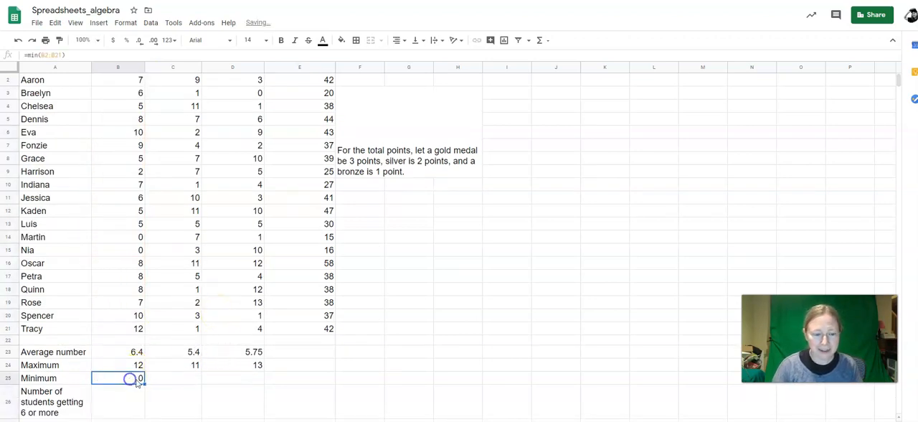
pyautogui.moveTo(143, 383); pyautogui.dragTo(224, 384)
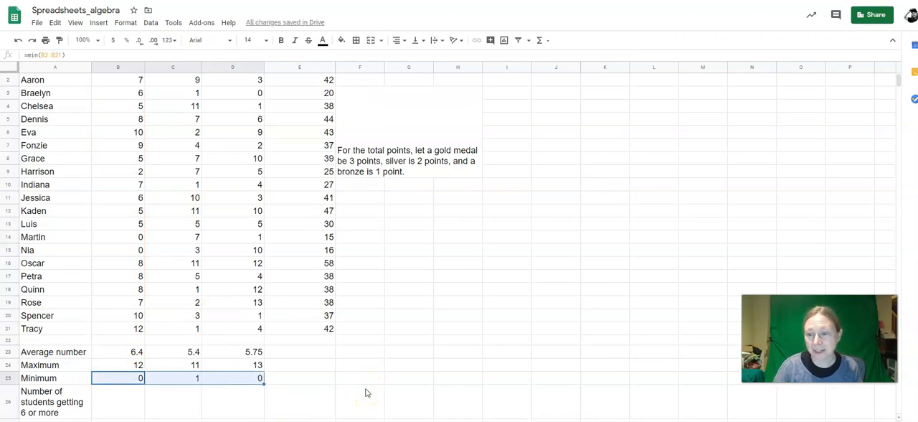
pyautogui.scroll(-2, 359, 389)
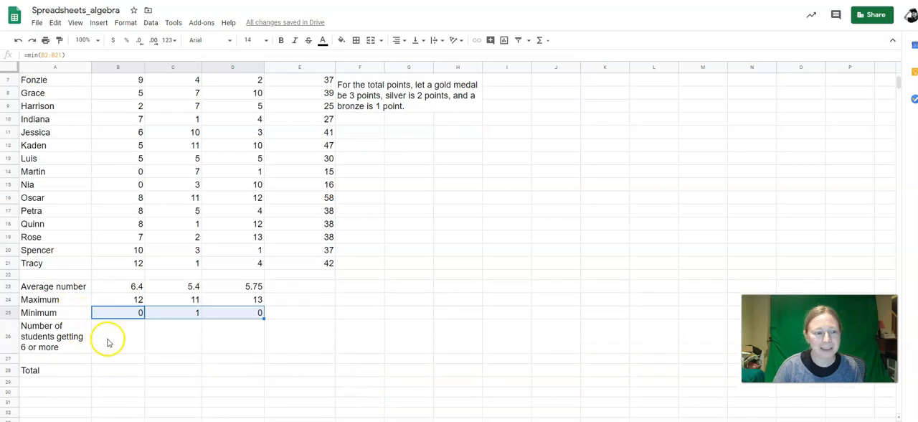
# Step: Enter =countif(B2:B21,">5") in B26 to count students with 6 or more gold medals, and fill it across to D26
pyautogui.click(108, 339)
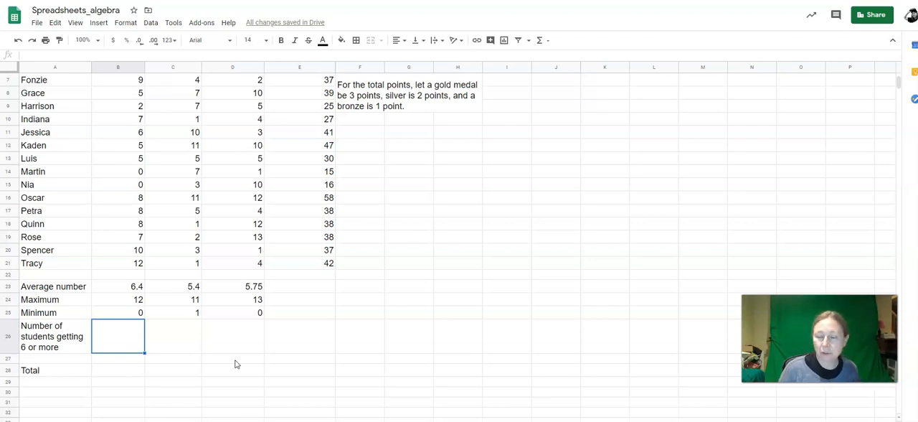
pyautogui.write('=')
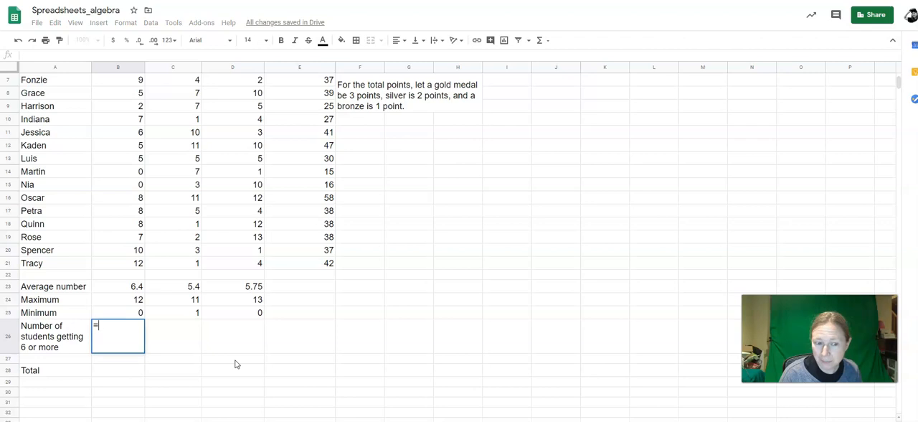
pyautogui.write('countif(')
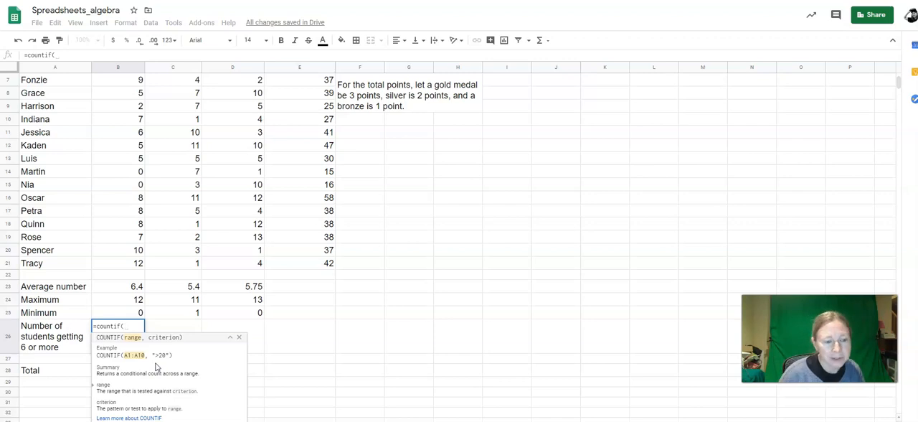
pyautogui.click(120, 263)
pyautogui.moveTo(120, 264); pyautogui.dragTo(114, 93)
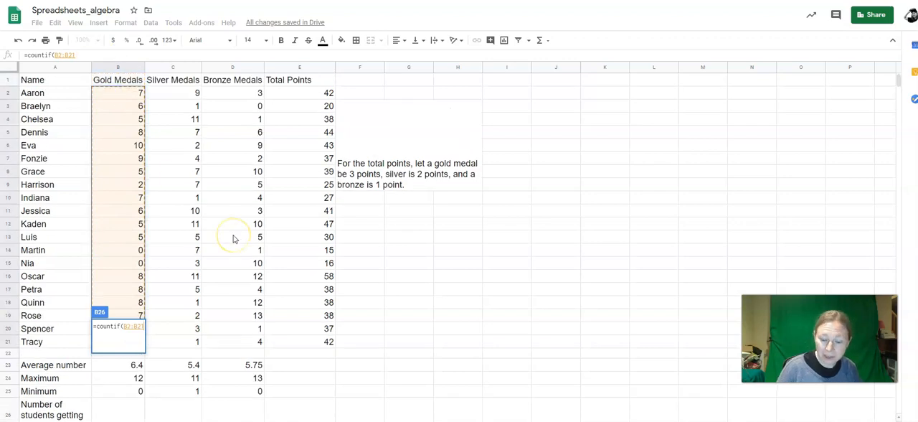
pyautogui.write(',')
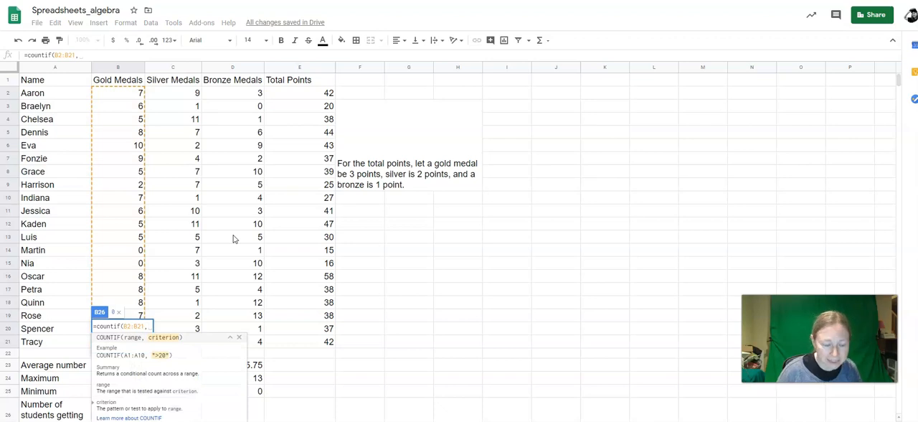
pyautogui.write('">')
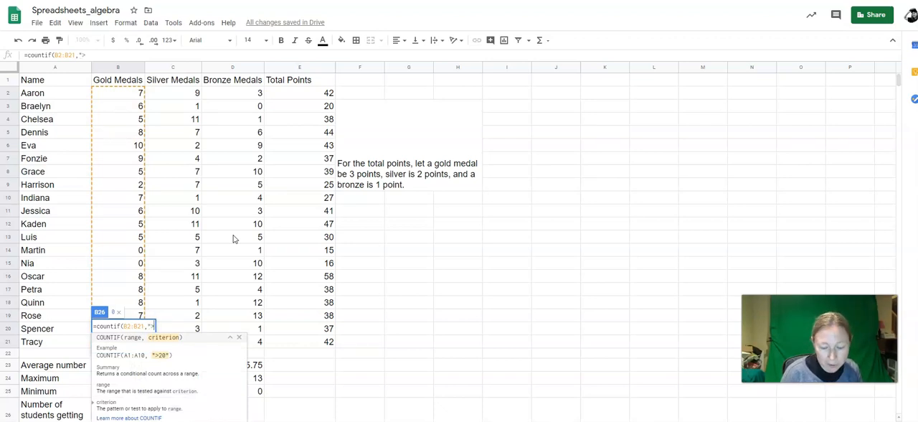
pyautogui.write('5"')
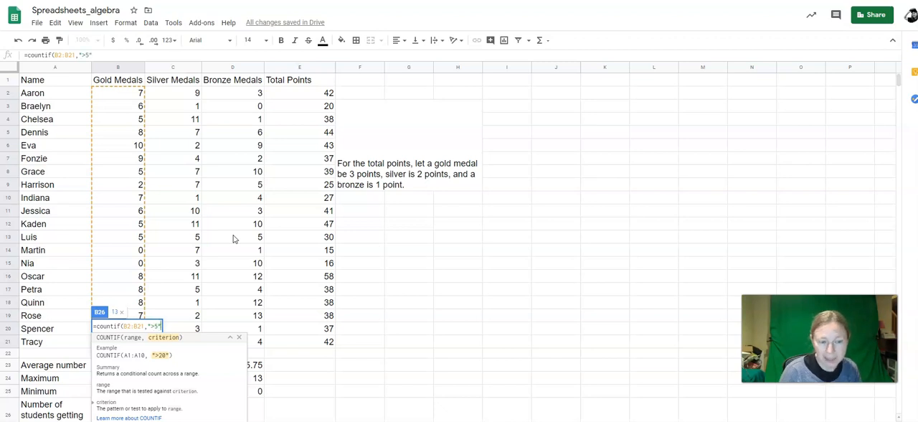
pyautogui.write(')')
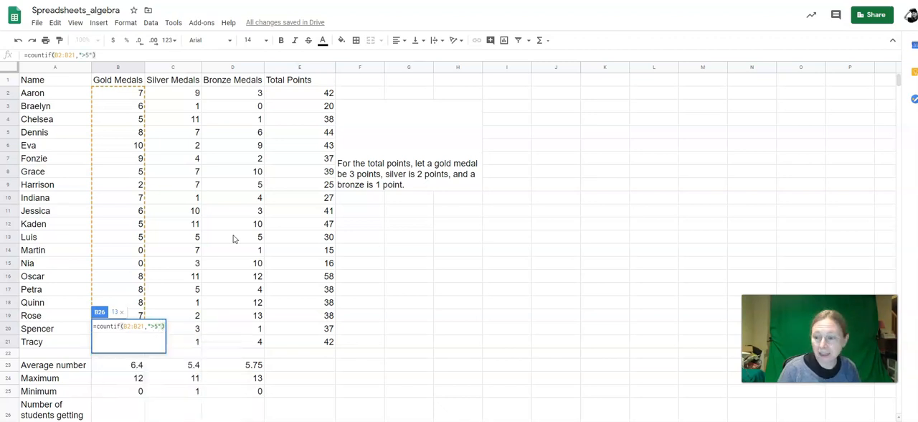
pyautogui.press('Return')
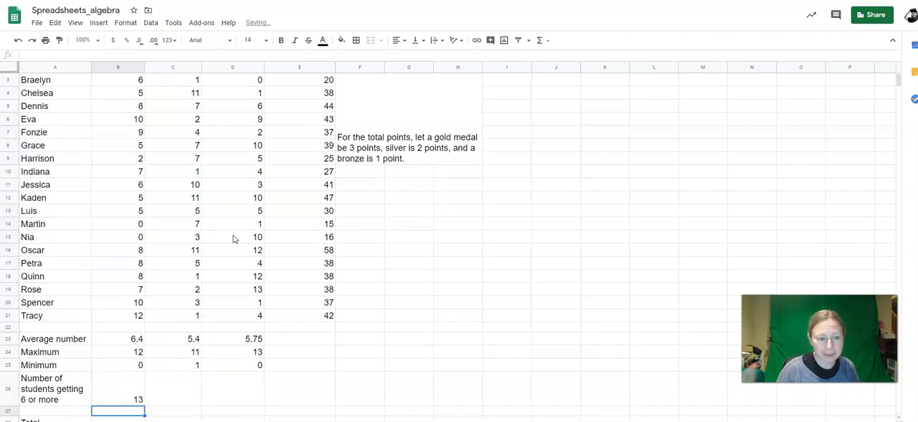
pyautogui.click(115, 385)
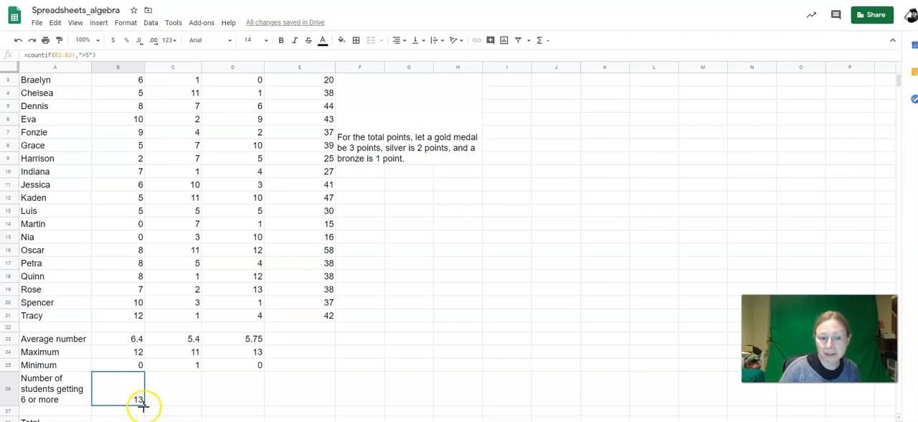
pyautogui.moveTo(150, 406); pyautogui.dragTo(236, 398)
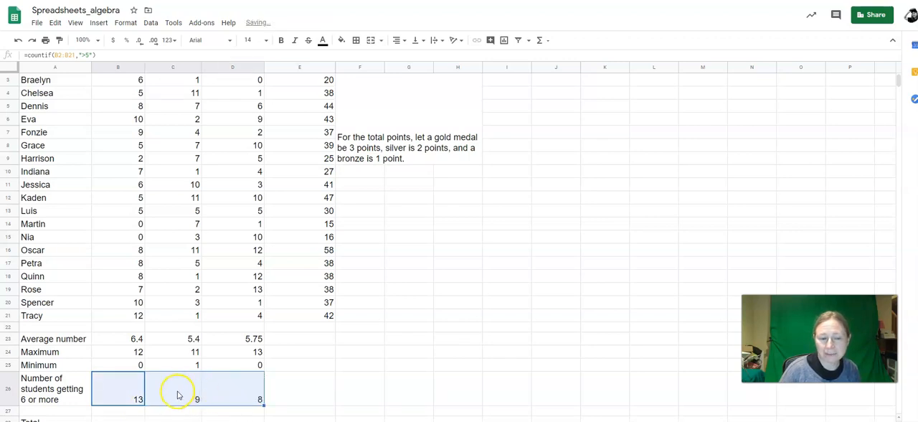
# Step: Inspect the copied countif formula in C26, checking its silver medal range and its criterion
pyautogui.click(177, 393)
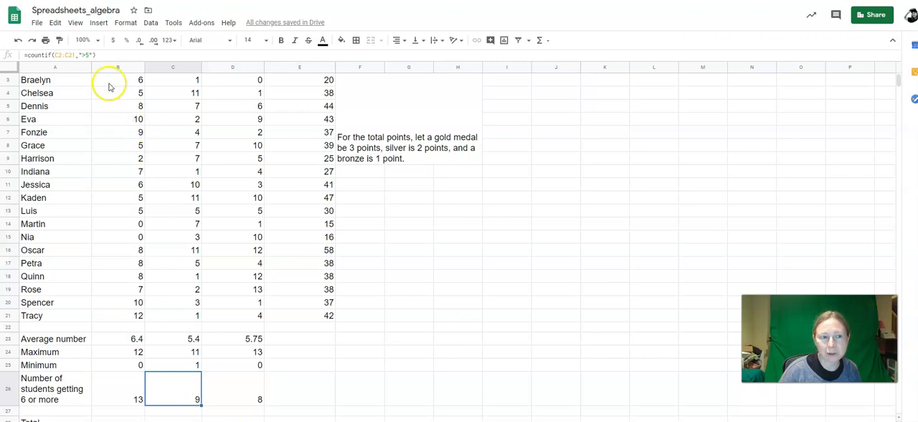
pyautogui.click(81, 55)
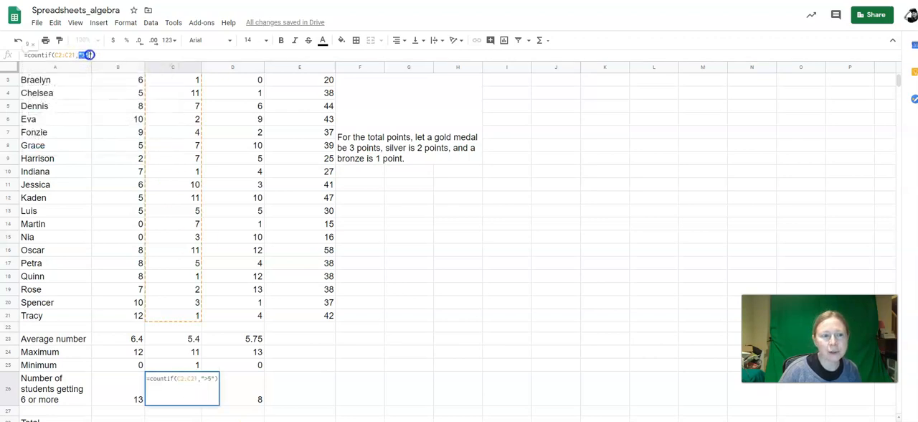
pyautogui.doubleClick(84, 56)
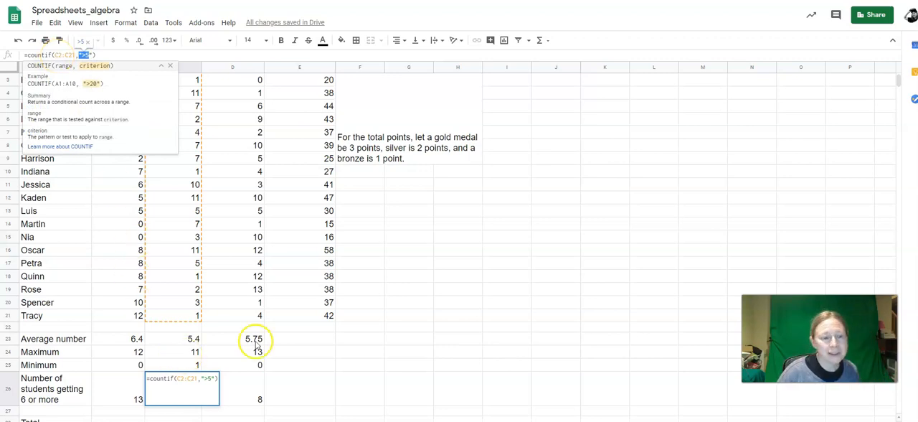
pyautogui.click(283, 365)
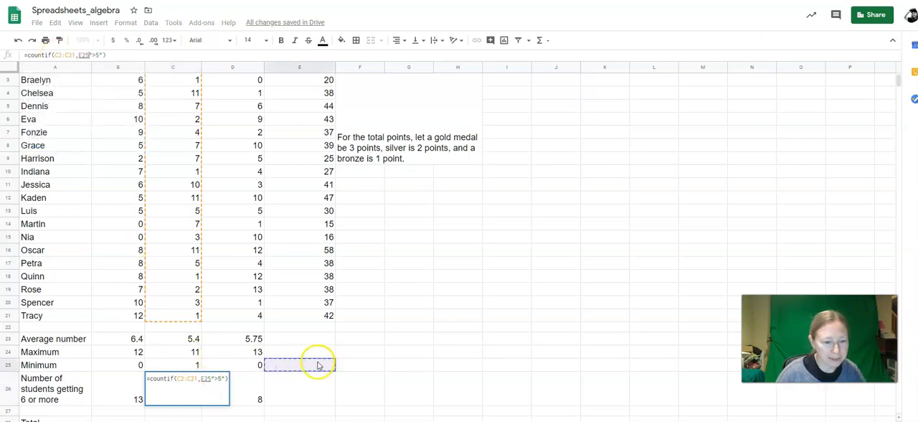
pyautogui.press('BackSpace')
pyautogui.press('BackSpace')
pyautogui.press('BackSpace')
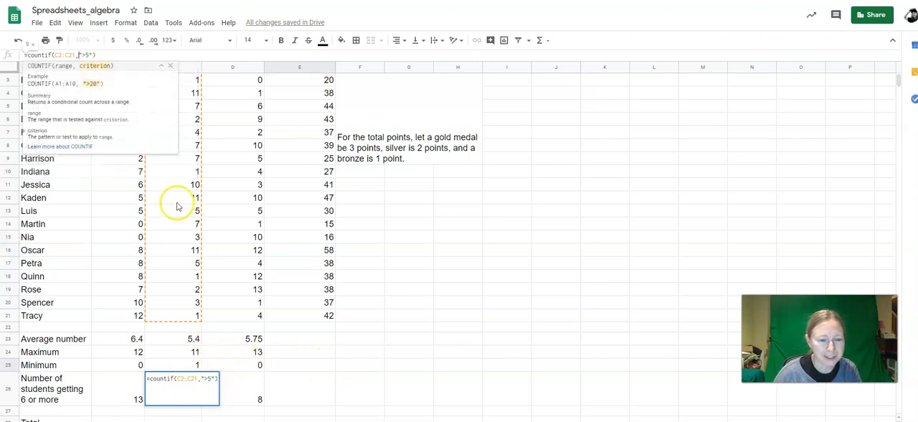
pyautogui.press('Return')
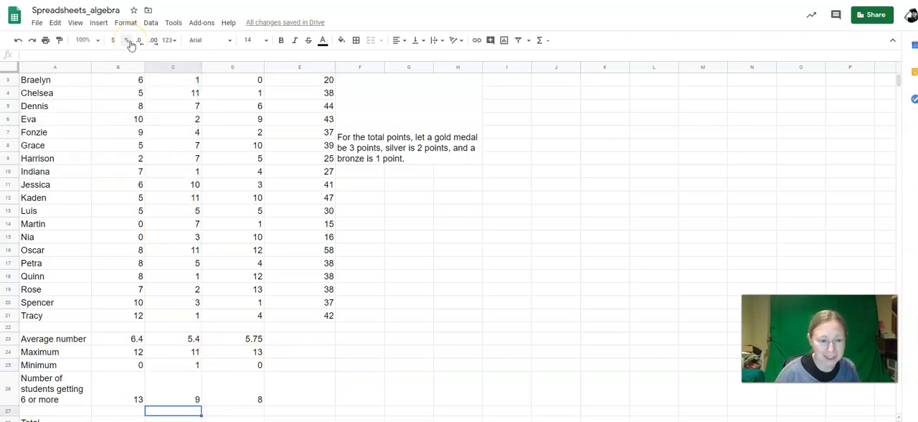
pyautogui.click(170, 392)
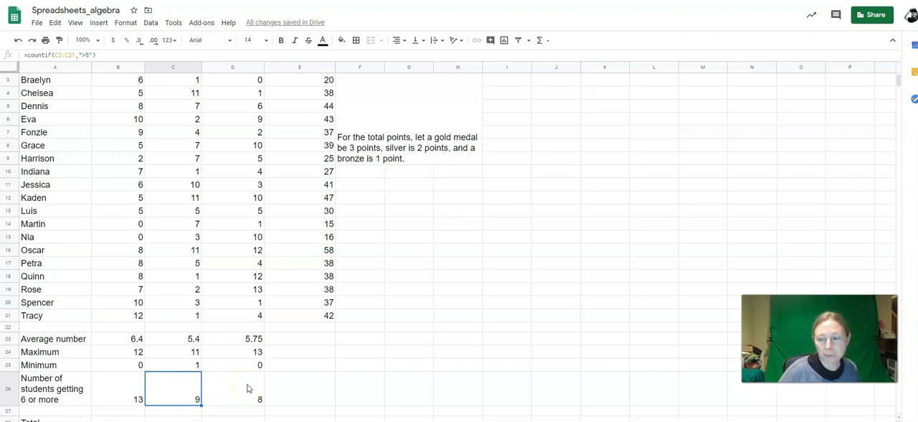
# Step: Enter =sum(B2:B21) in B28 for the gold medal total and fill it across to D28
pyautogui.scroll(-1, 248, 388)
pyautogui.click(106, 398)
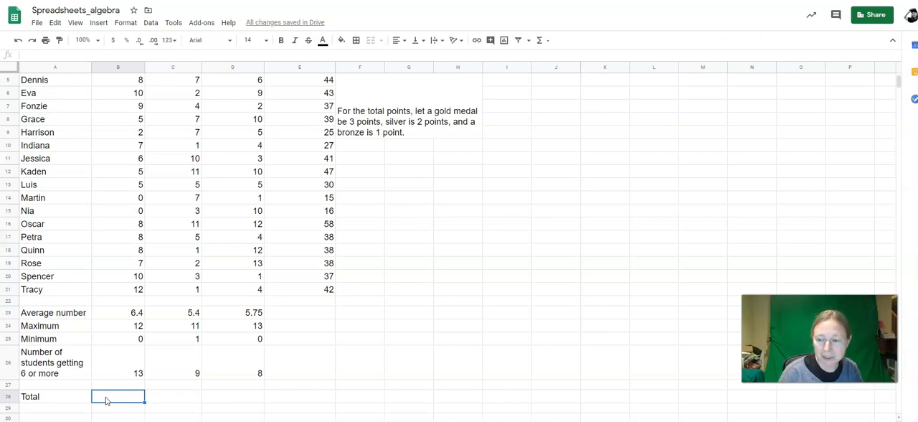
pyautogui.write('=')
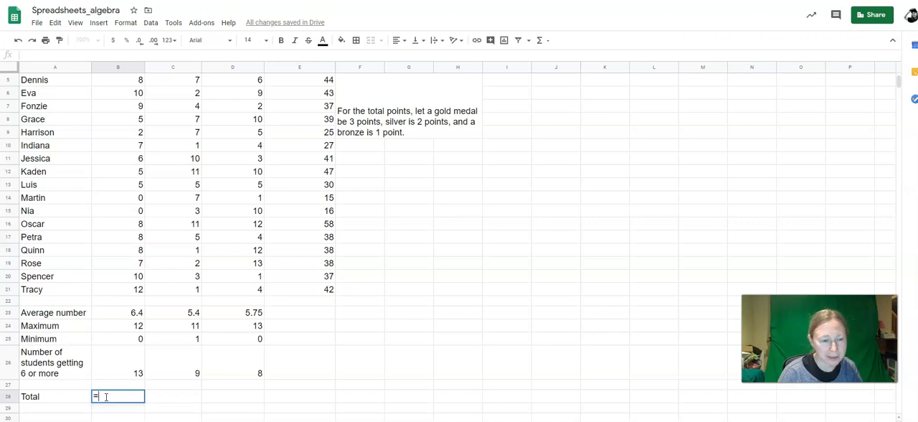
pyautogui.write('sum(')
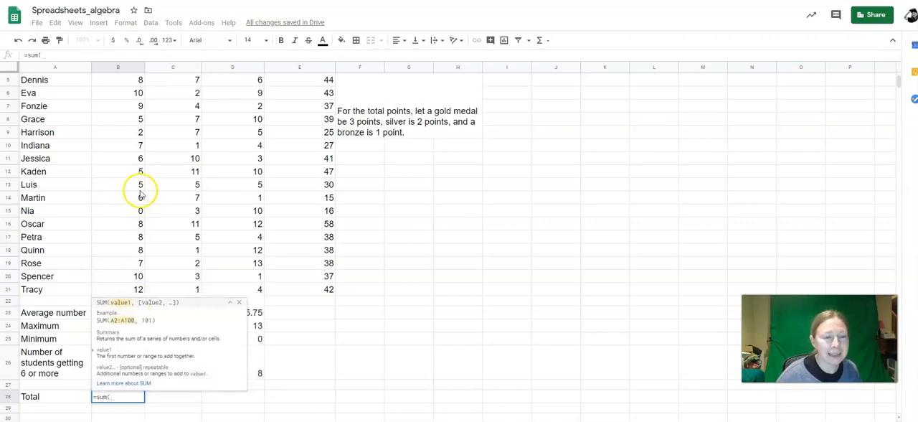
pyautogui.scroll(2, 129, 197)
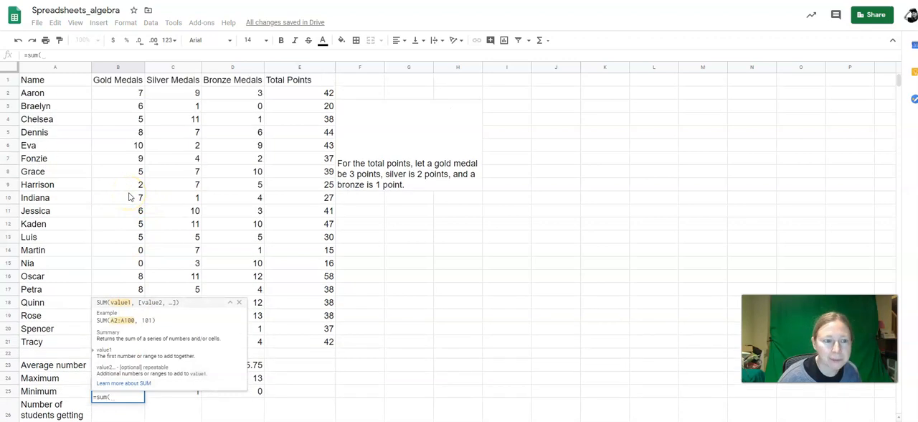
pyautogui.click(107, 93)
pyautogui.moveTo(108, 93); pyautogui.dragTo(116, 345)
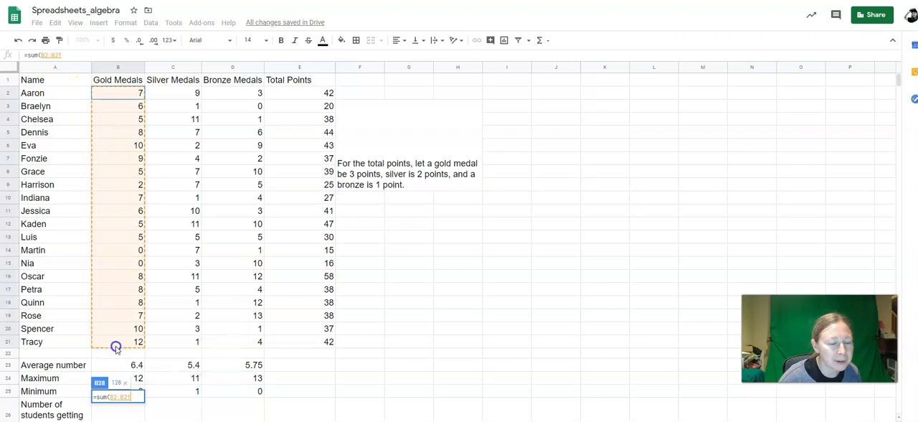
pyautogui.write(')')
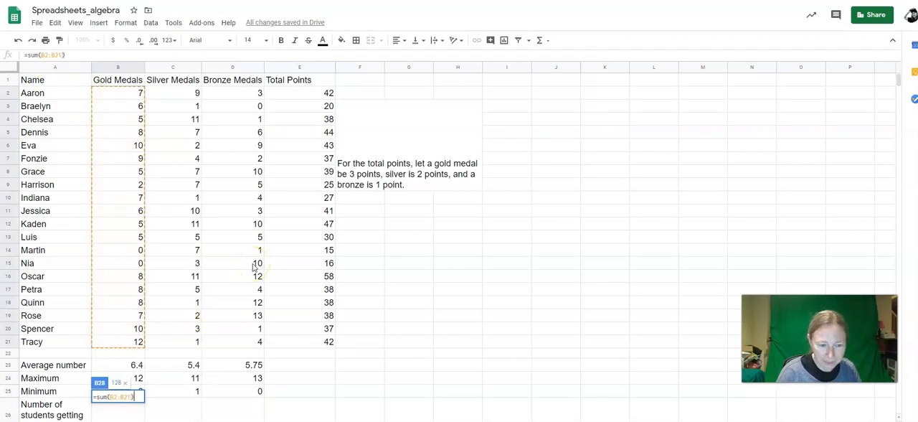
pyautogui.press('Return')
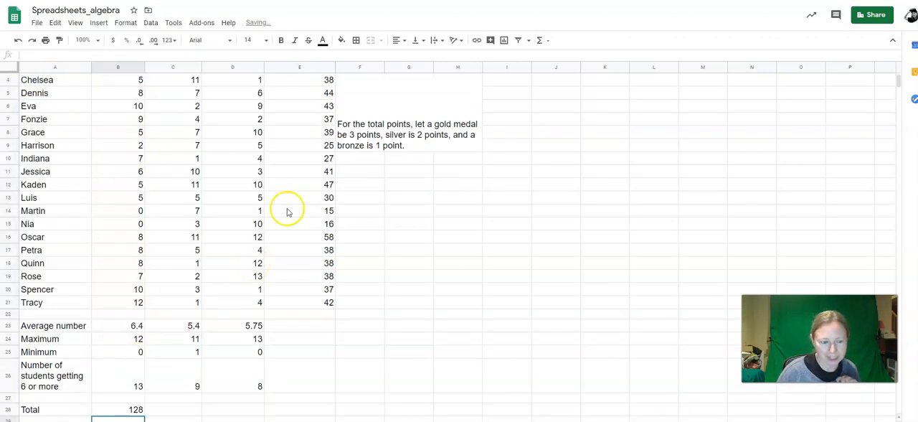
pyautogui.click(126, 409)
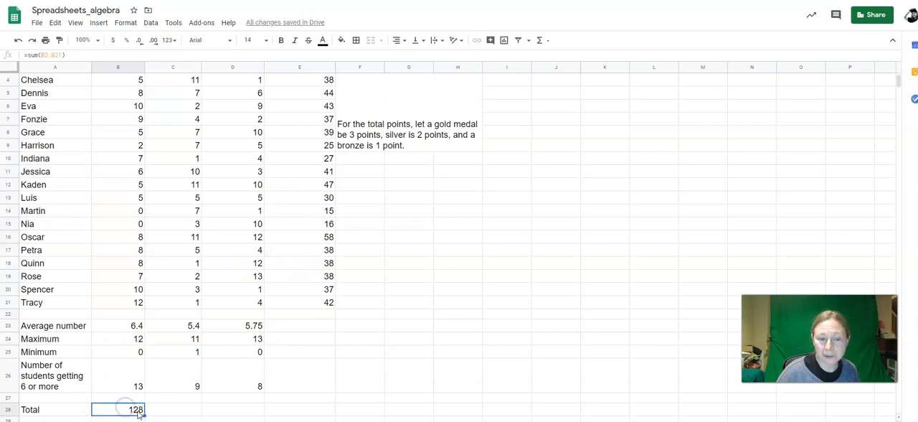
pyautogui.moveTo(144, 410); pyautogui.dragTo(220, 408)
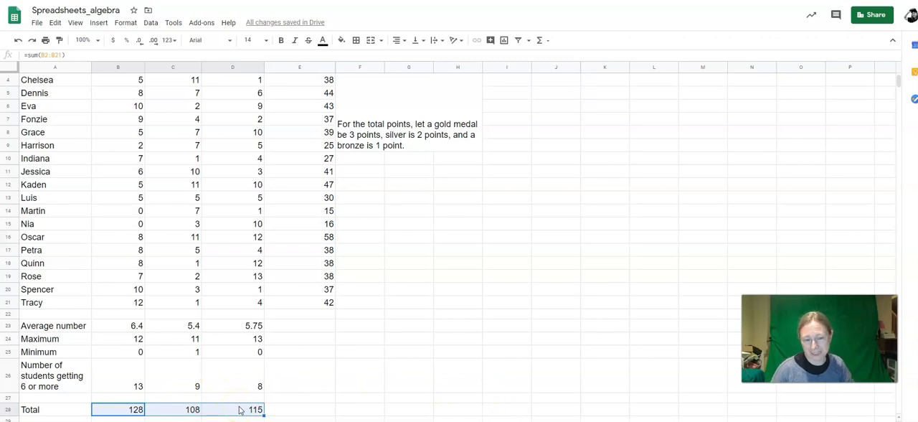
# Step: Label the totals by entering the headings Gold, Silver and Bronze in B27, C27 and D27
pyautogui.click(115, 398)
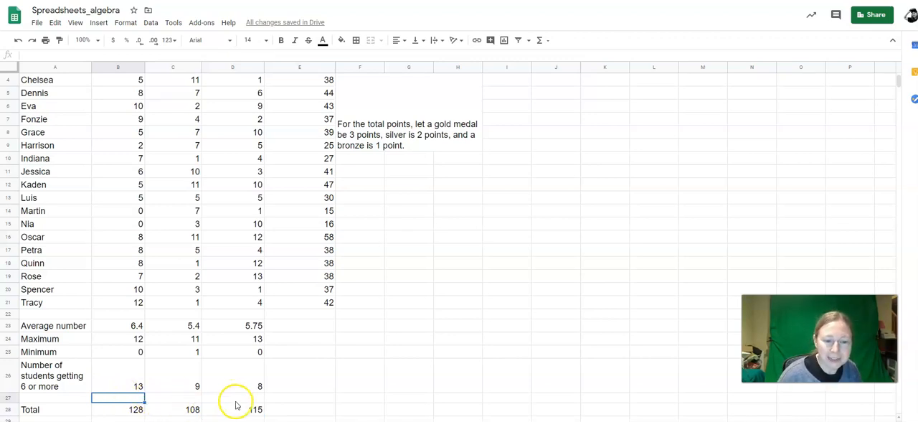
pyautogui.scroll(2, 139, 104)
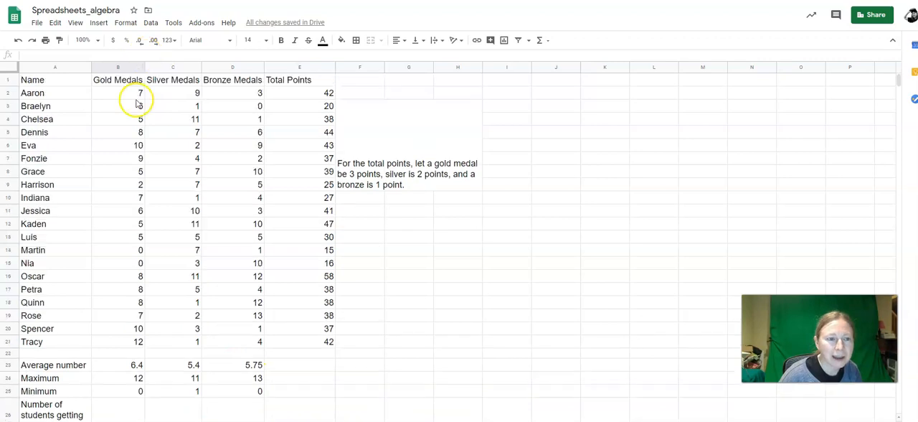
pyautogui.scroll(-3, 230, 111)
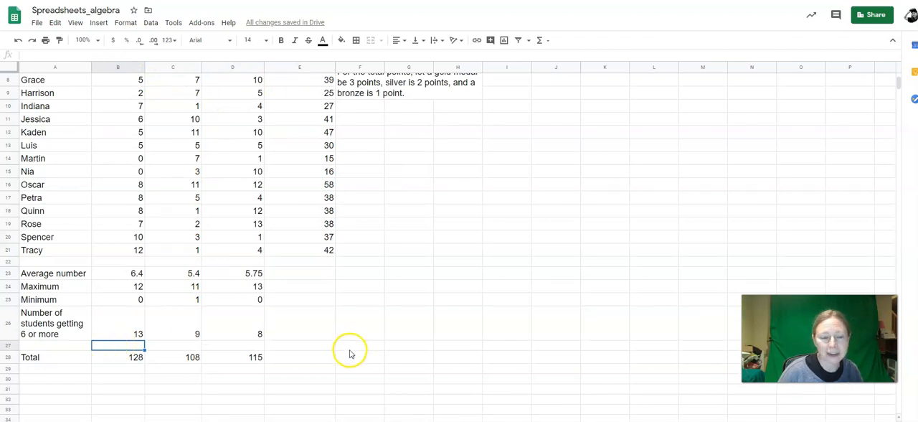
pyautogui.write('Gold')
pyautogui.press('Tab')
pyautogui.write('Silver')
pyautogui.press('Tab')
pyautogui.write('Bronze')
pyautogui.click(311, 370)
# Step: Insert a column chart of the medal totals from A27:D28 and move it clear of the data, beside the Total Points column
pyautogui.moveTo(49, 349); pyautogui.dragTo(227, 360)
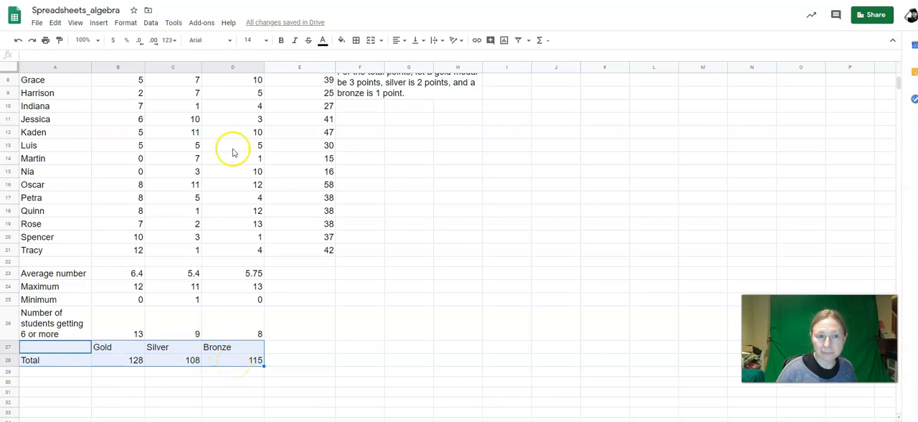
pyautogui.click(98, 24)
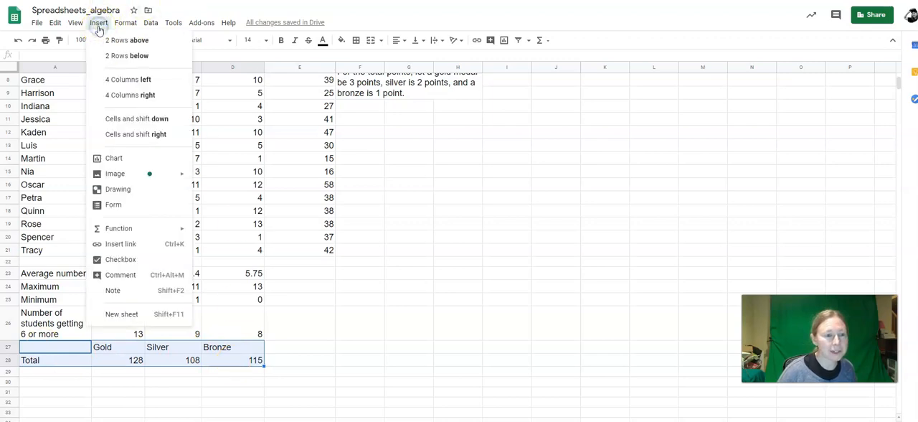
pyautogui.click(122, 159)
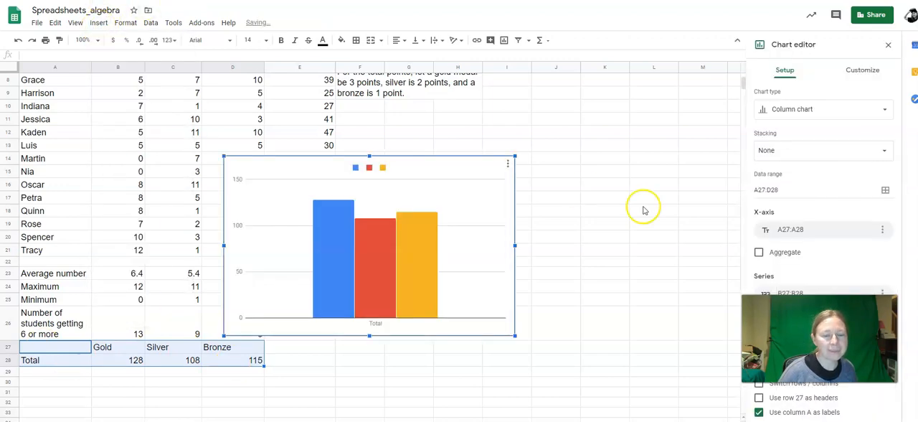
pyautogui.moveTo(437, 165); pyautogui.dragTo(590, 139)
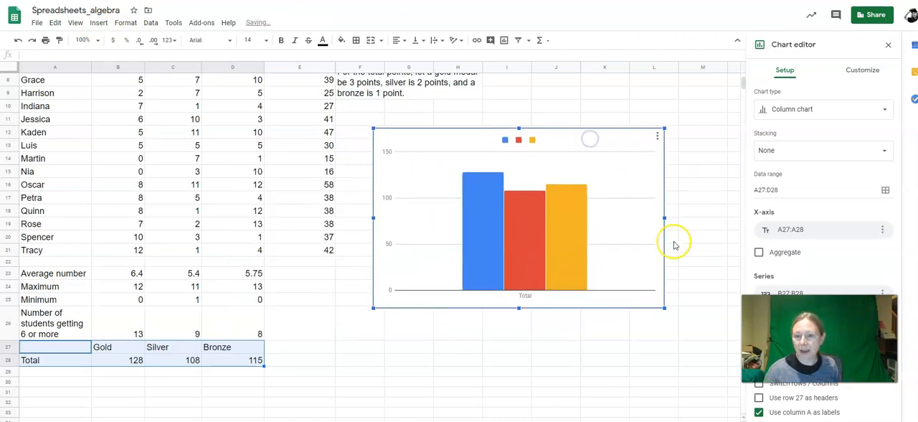
pyautogui.click(505, 141)
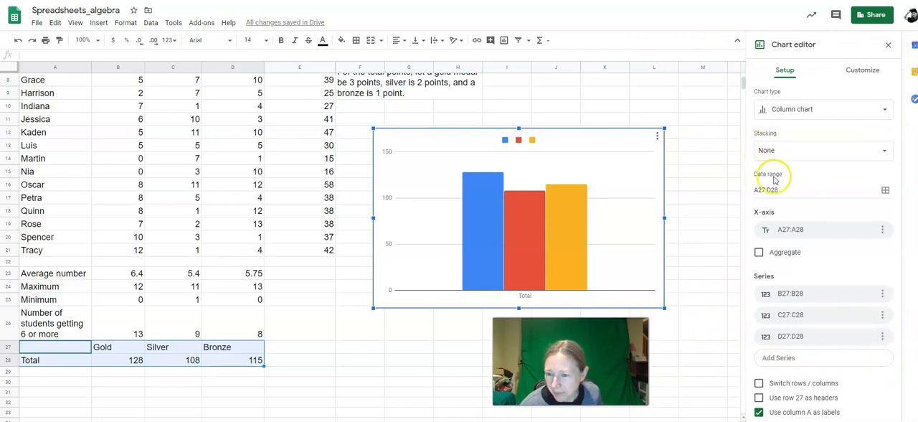
# Step: Use row 27 as headers for the column chart of A27:D28, and delete that chart
pyautogui.scroll(-1, 703, 285)
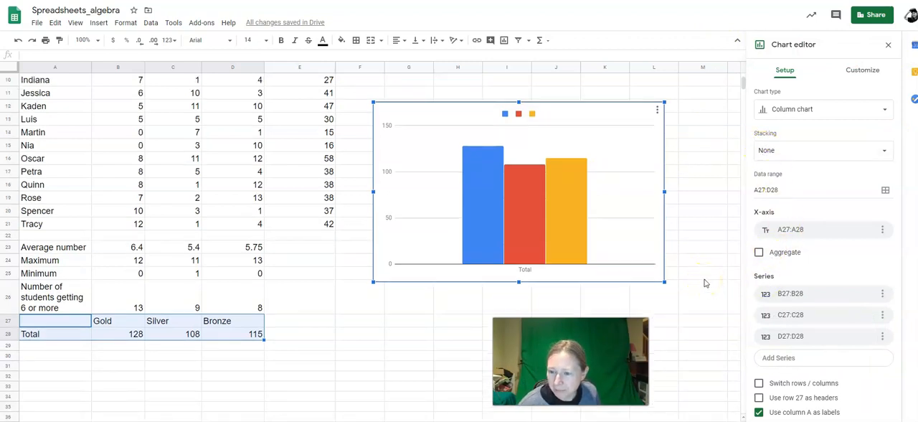
pyautogui.click(758, 398)
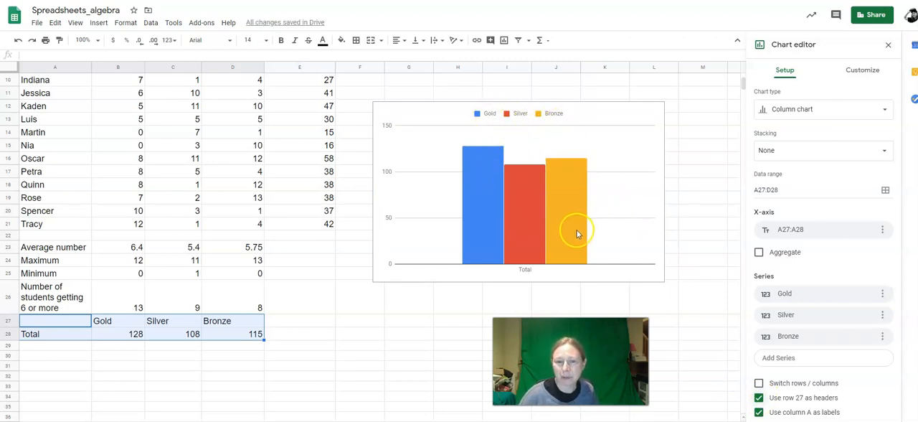
pyautogui.press('Delete')
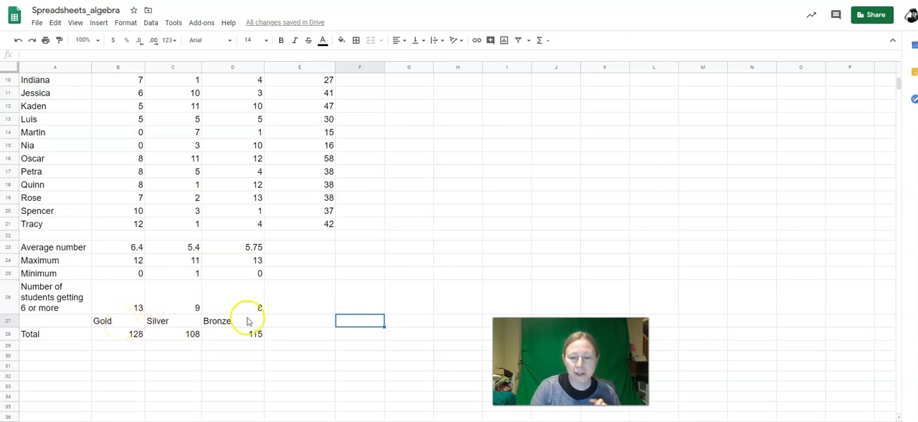
# Step: Insert a new chart from the medal headings and totals in B27:D28 and set its type to Pie chart
pyautogui.moveTo(120, 322); pyautogui.dragTo(231, 333)
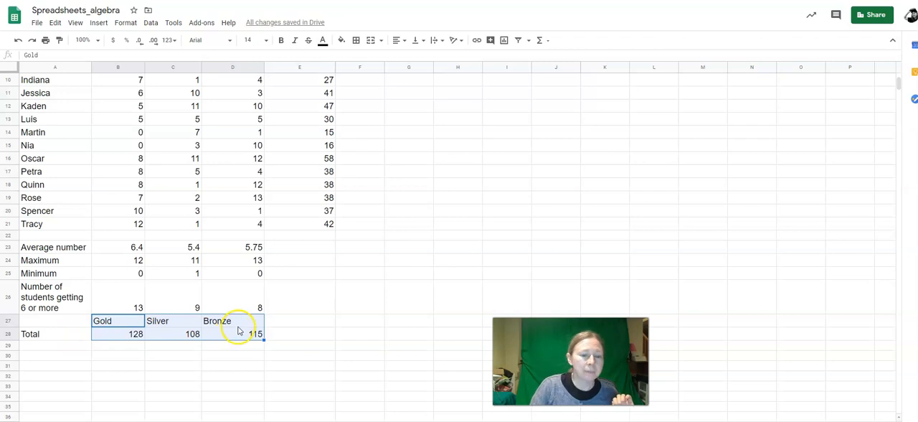
pyautogui.click(99, 24)
pyautogui.click(113, 158)
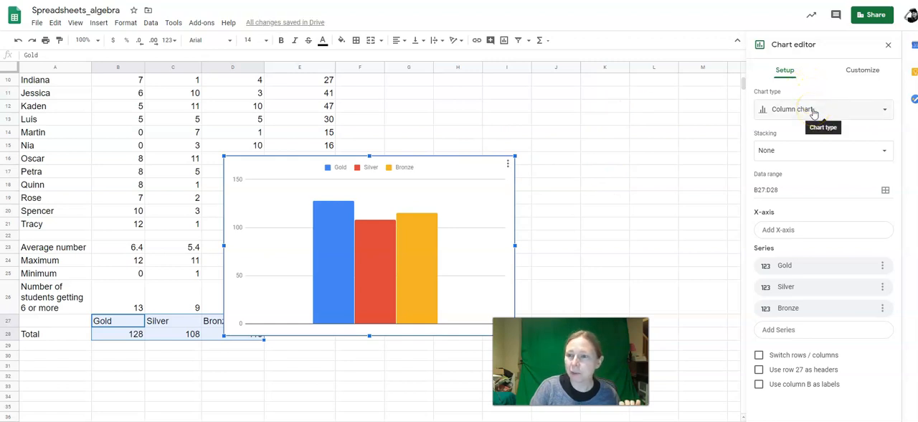
pyautogui.click(813, 111)
pyautogui.click(773, 364)
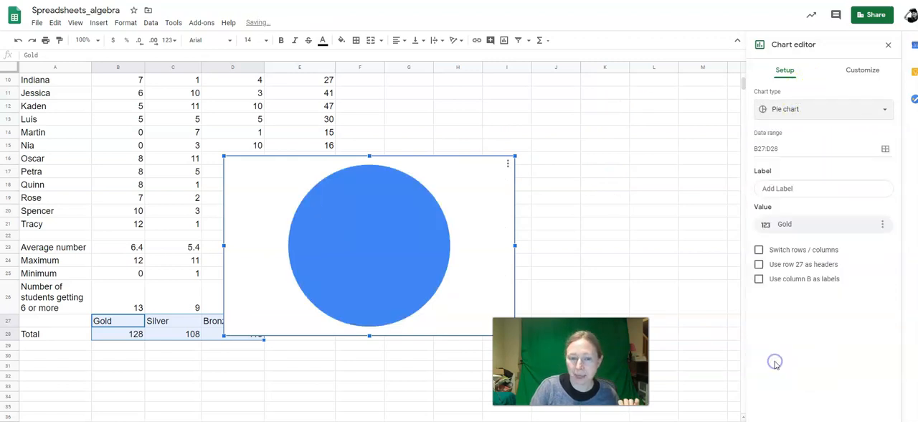
# Step: Move the pie chart clear of the data, beside column E, and switch its rows and columns
pyautogui.moveTo(436, 167); pyautogui.dragTo(619, 77)
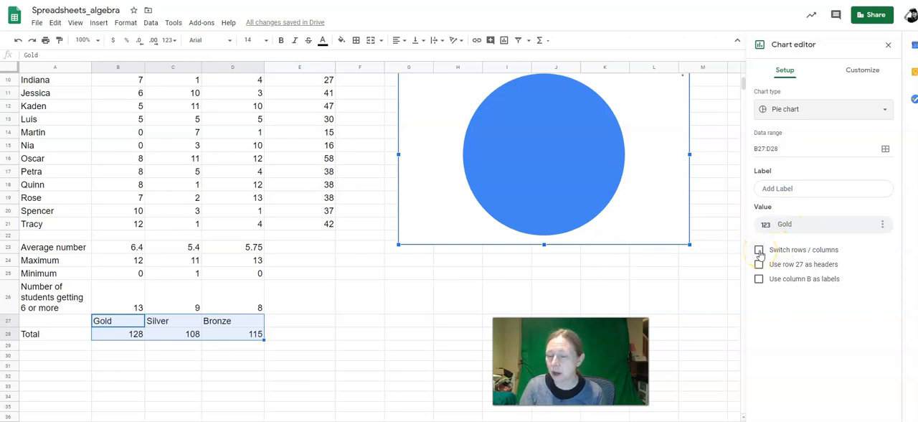
pyautogui.click(759, 250)
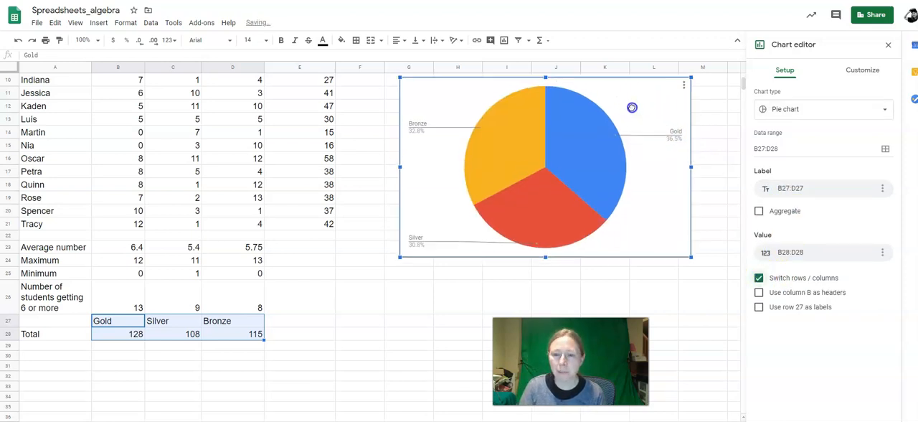
pyautogui.moveTo(632, 107); pyautogui.dragTo(617, 130)
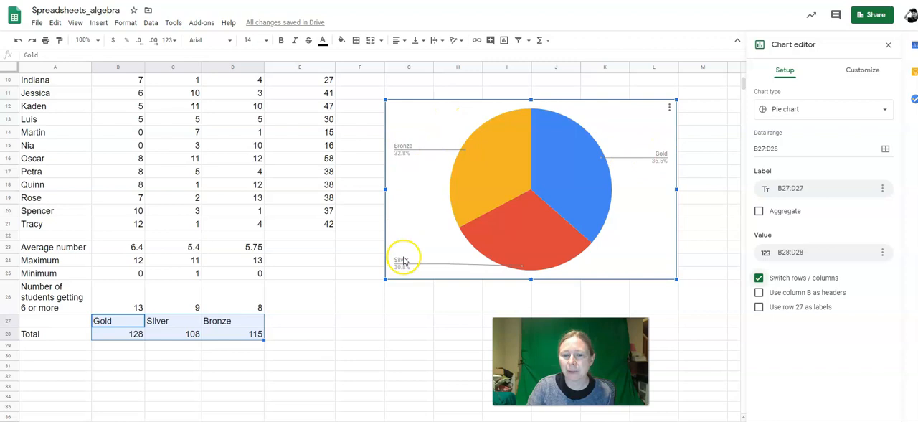
# Step: Change the medal totals pie chart to a Column chart
pyautogui.click(825, 109)
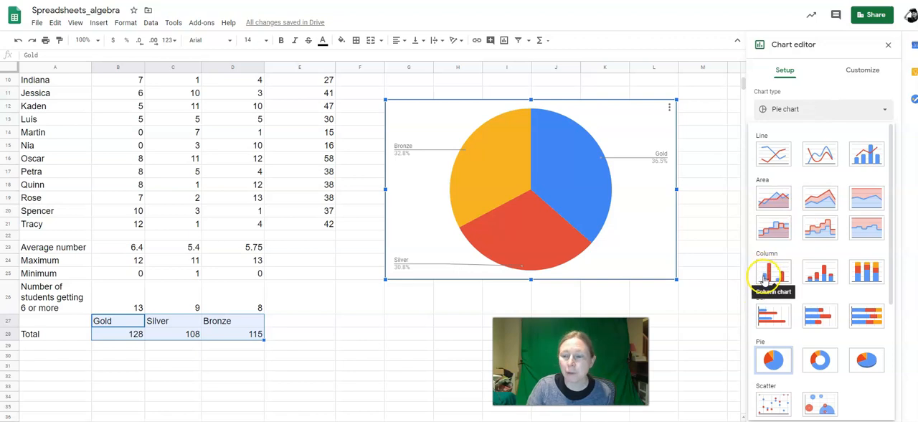
pyautogui.click(765, 279)
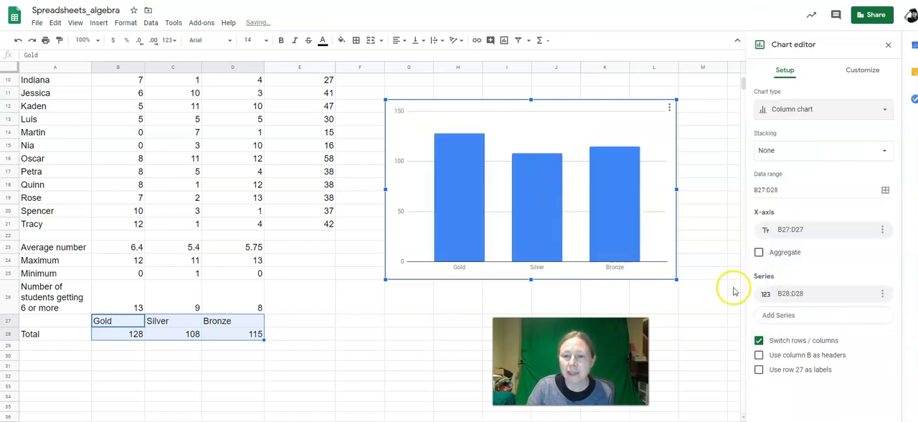